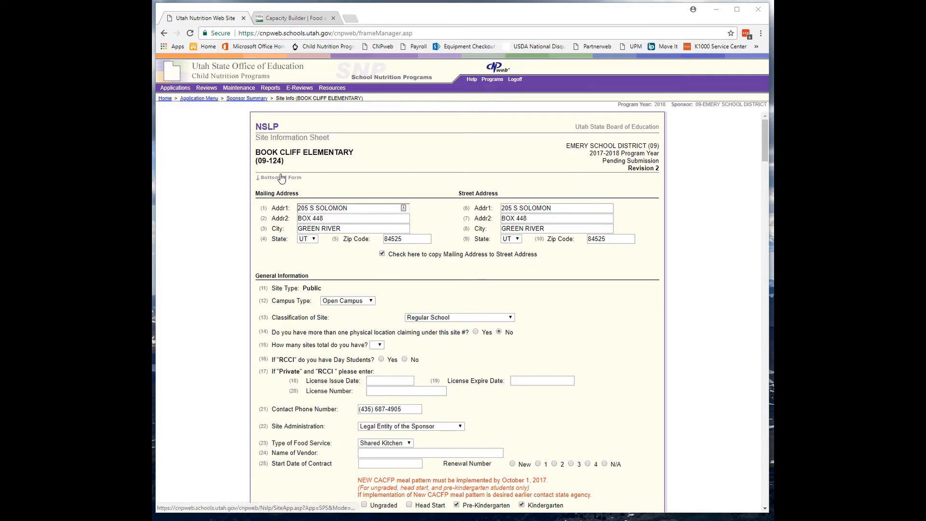
Step: Open the revision of Book Cliff Elementary's Site Information Sheet from the sponsor's list of application forms
left_click(258, 98)
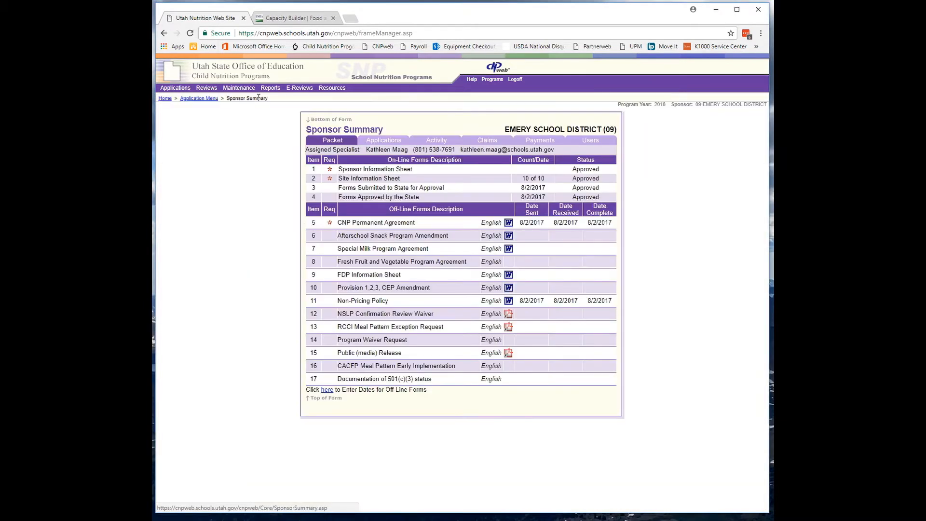
left_click(382, 141)
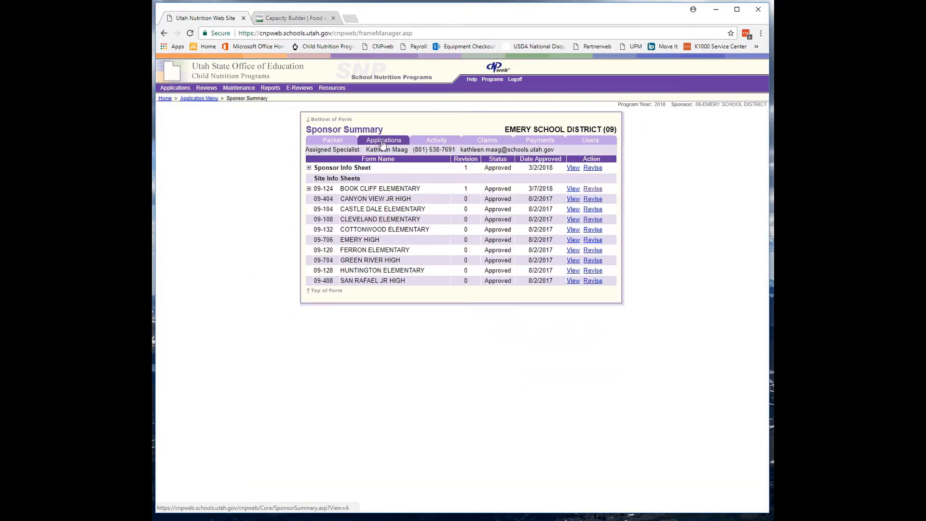
left_click(592, 190)
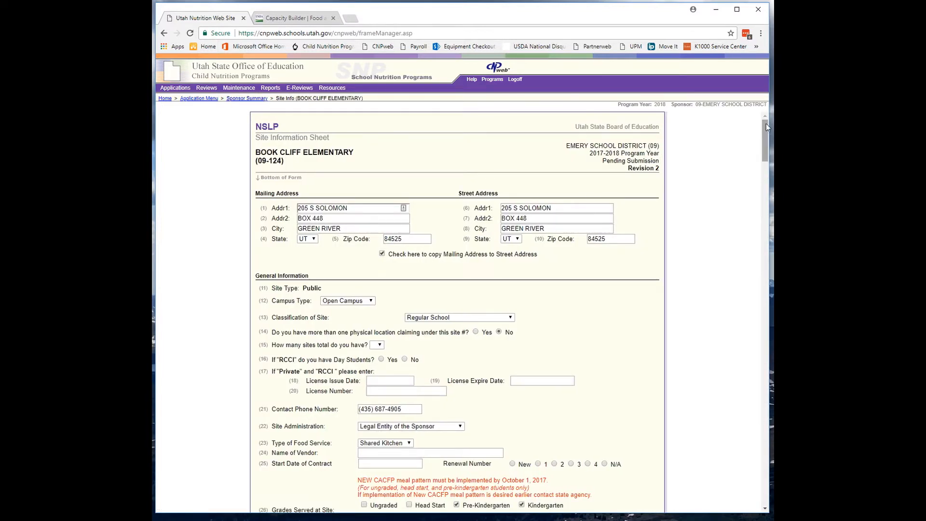
Step: Look through the Site Information Sheet to its submission area and examine the Seamless Summer Option participation, months and site location type
left_click_drag(766, 125, 769, 482)
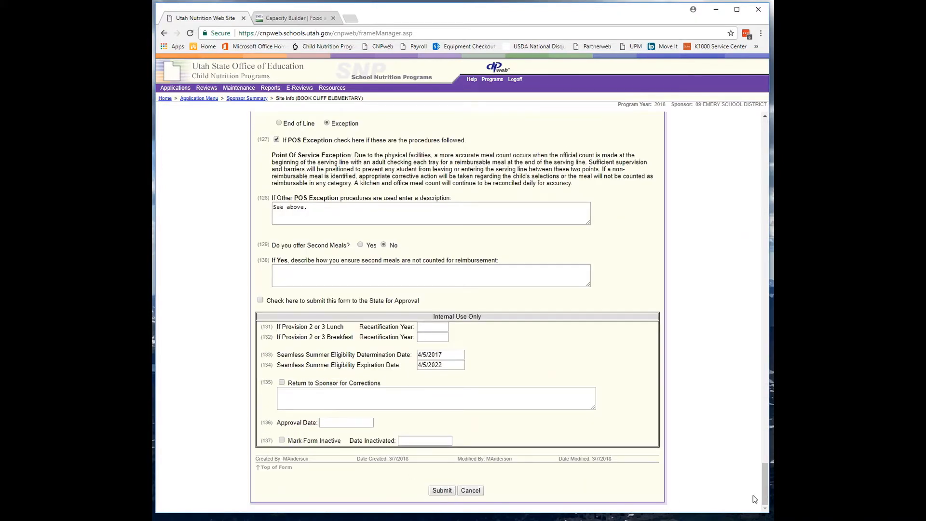
left_click_drag(762, 484, 760, 93)
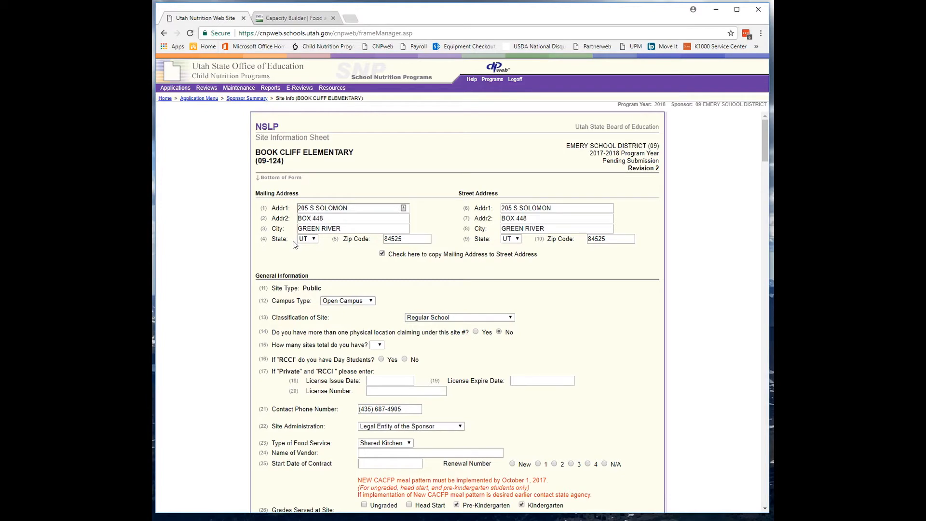
scroll(294, 245, "down", 9)
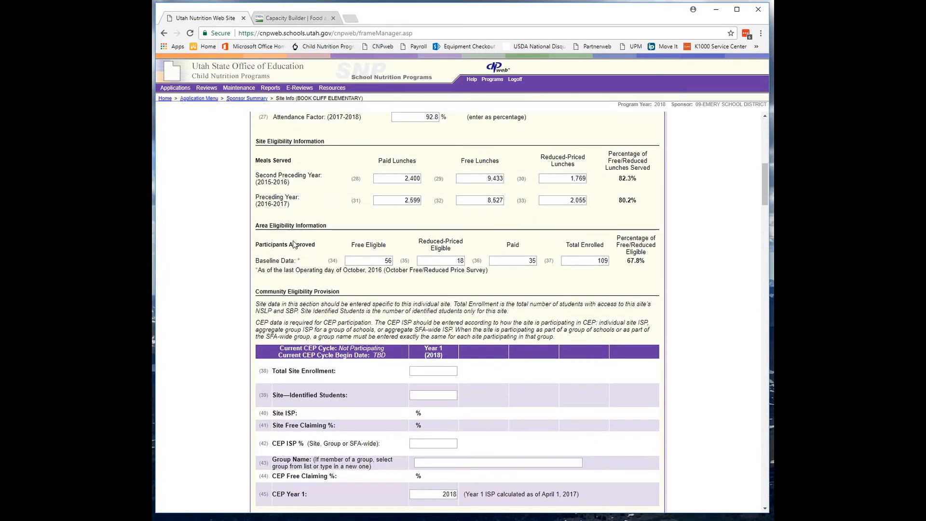
scroll(294, 245, "down", 10)
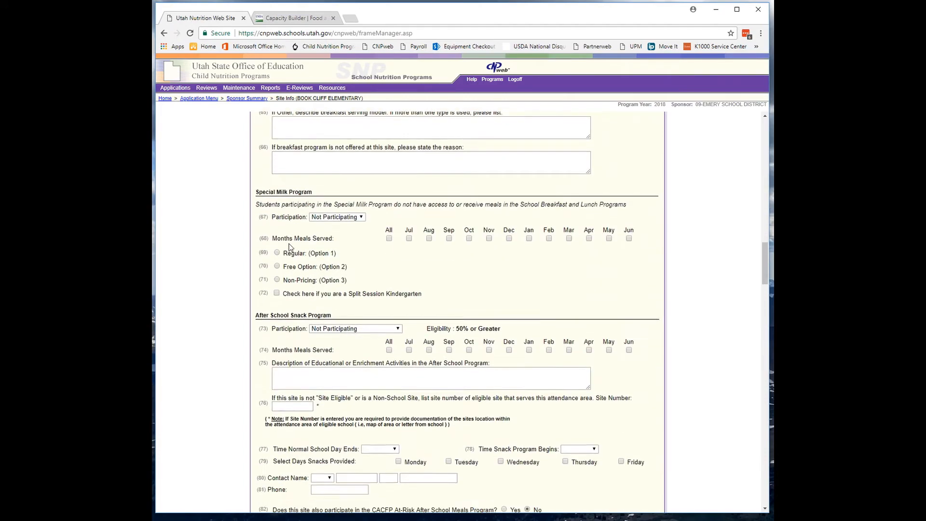
scroll(290, 246, "down", 10)
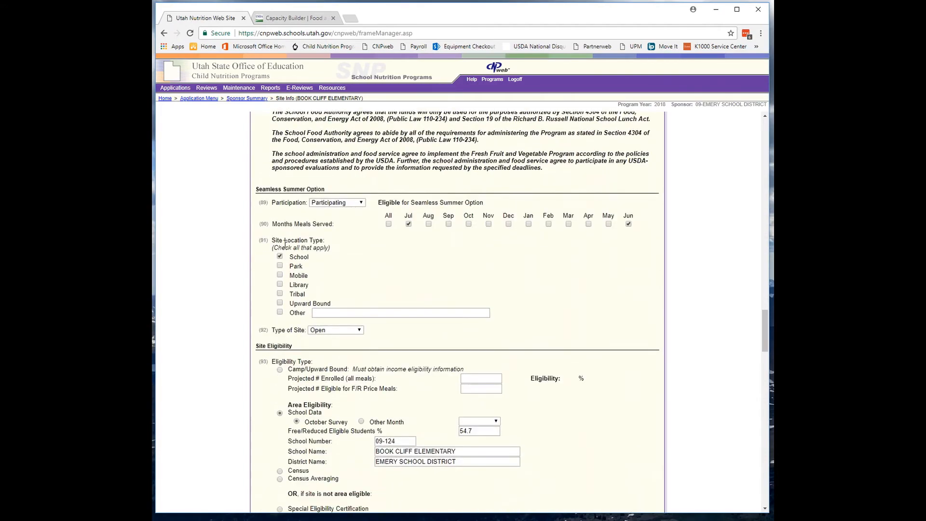
scroll(304, 205, "down", 1)
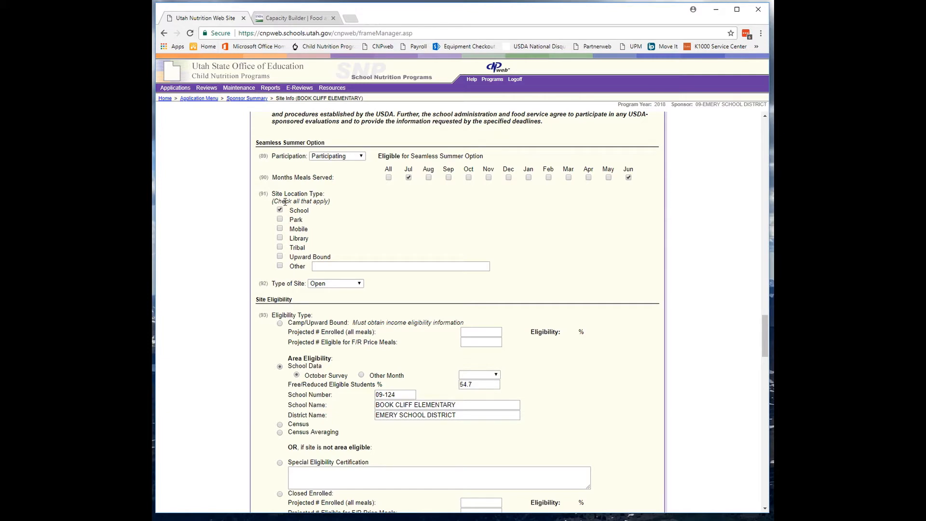
scroll(294, 257, "down", 1)
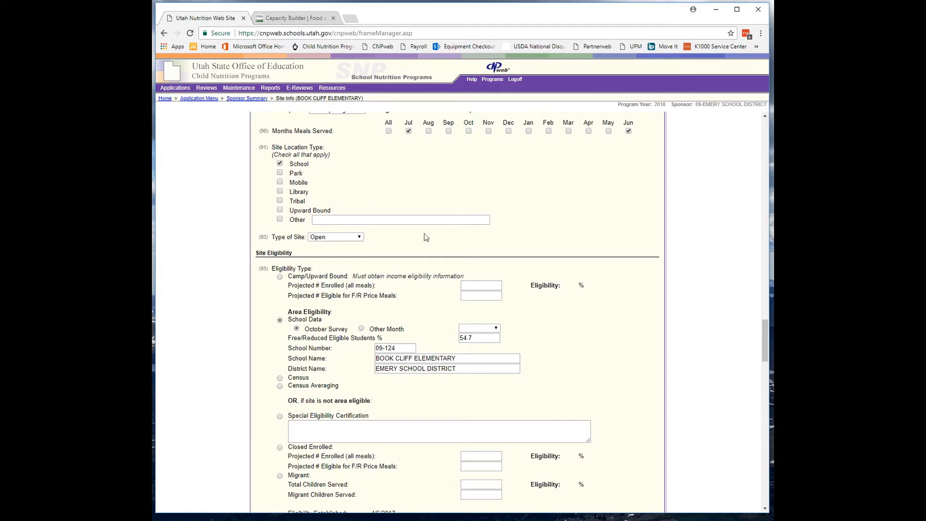
Step: Review the available Type of Site options and the Free/Reduced Eligible Students % field under School Data
left_click(358, 238)
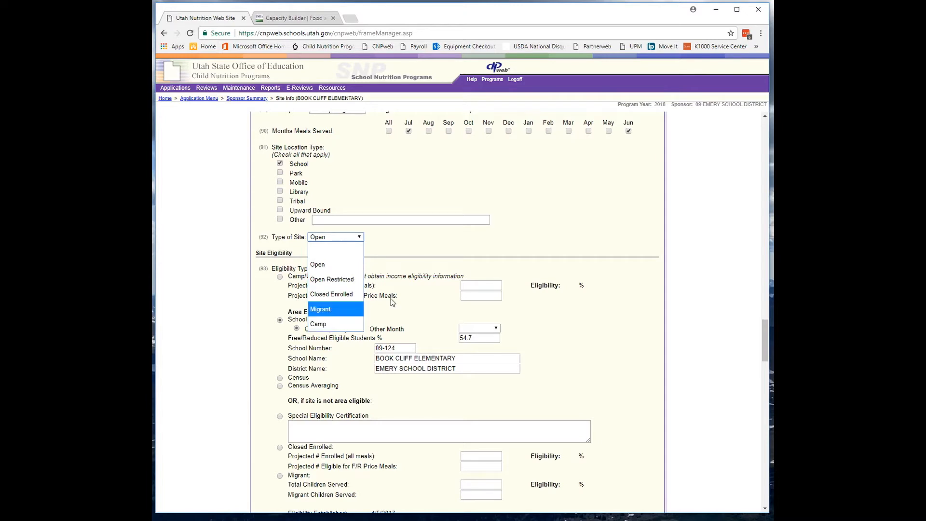
left_click(447, 242)
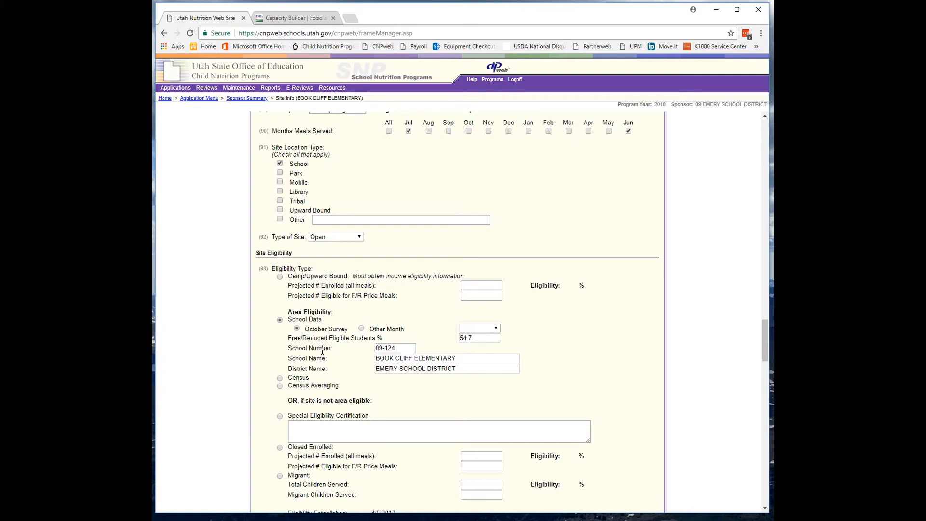
double_click(478, 337)
key("Tab")
left_click(728, 344)
Step: Compare the site name and number in the form's heading with the School Number under Site Eligibility
left_click_drag(766, 343, 766, 122)
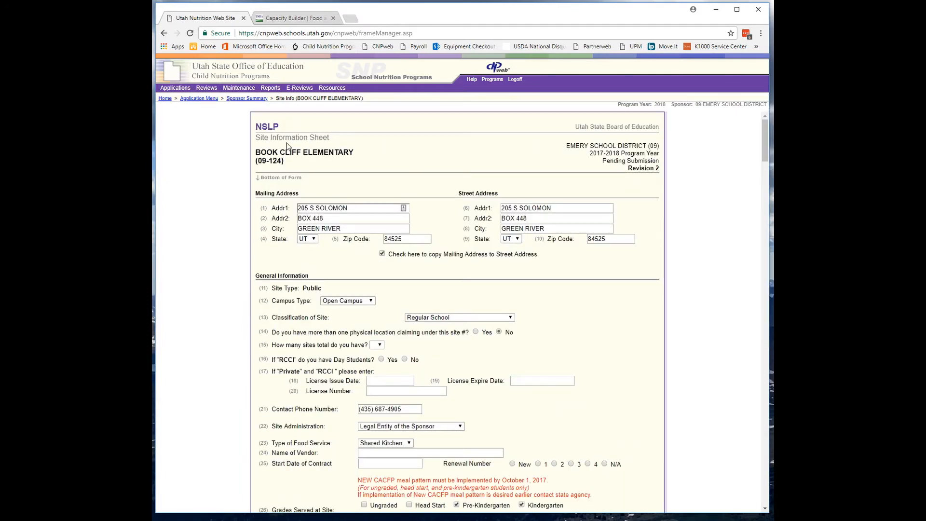
left_click_drag(261, 161, 458, 118)
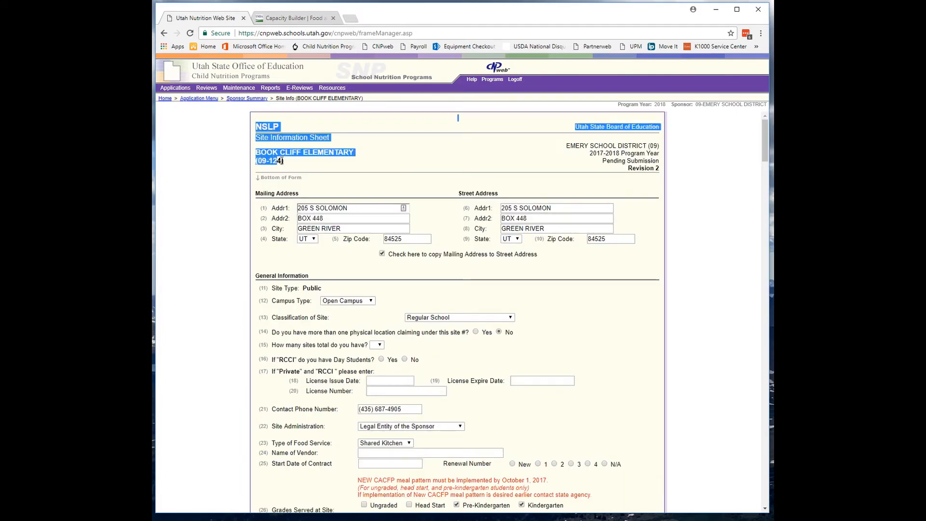
left_click(286, 163)
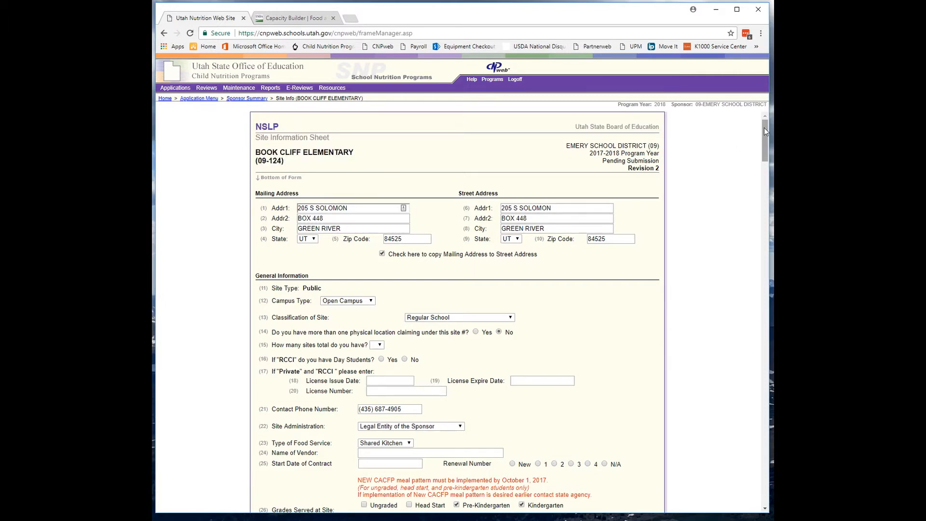
left_click_drag(763, 127, 770, 342)
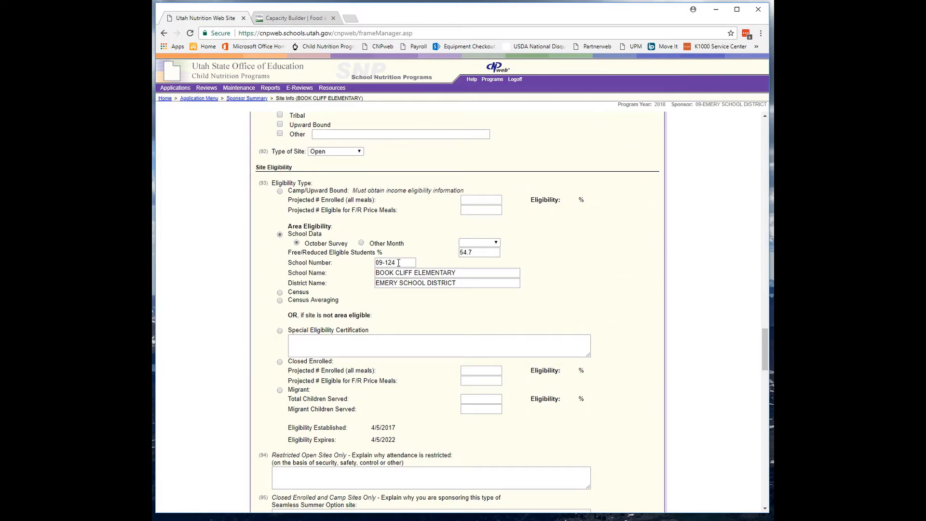
left_click(399, 263)
left_click(398, 263)
left_click_drag(398, 262, 386, 262)
left_click(392, 266)
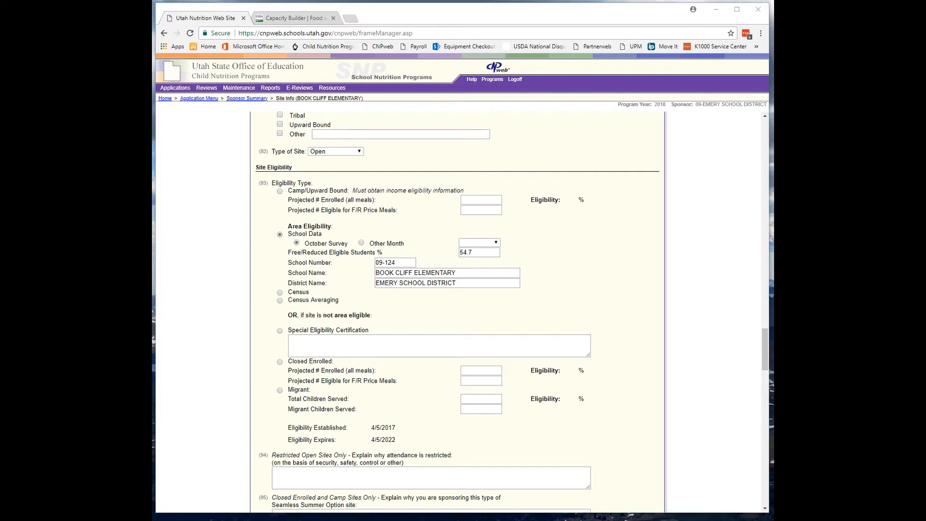
Step: Bring the Site Eligibility Form Word document into view to examine its file note fields, and move it aside again
left_click_drag(772, 79, 464, 79)
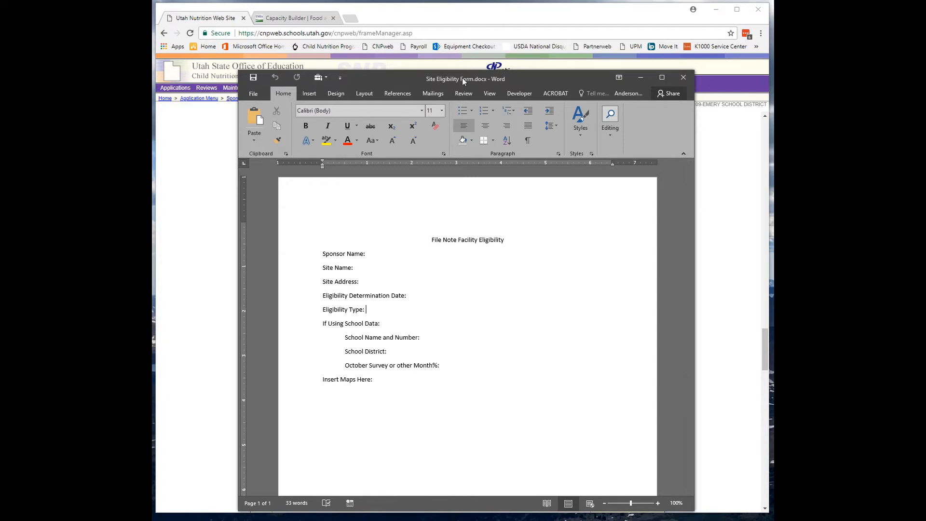
left_click_drag(463, 78, 465, 78)
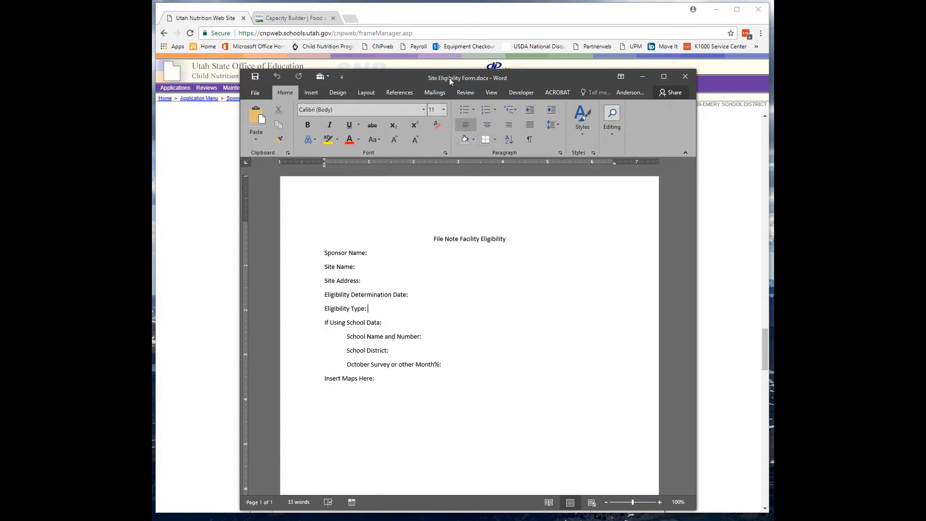
left_click_drag(450, 77, 925, 101)
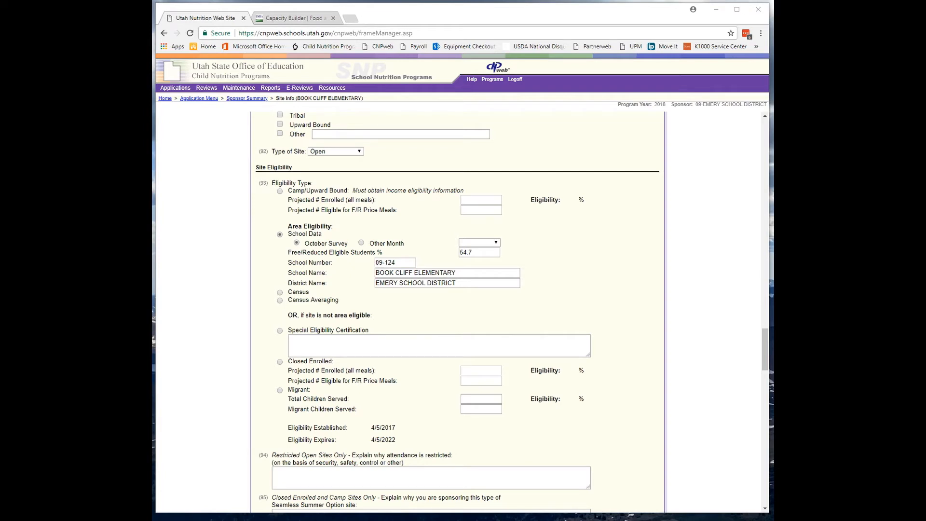
left_click_drag(773, 98, 618, 88)
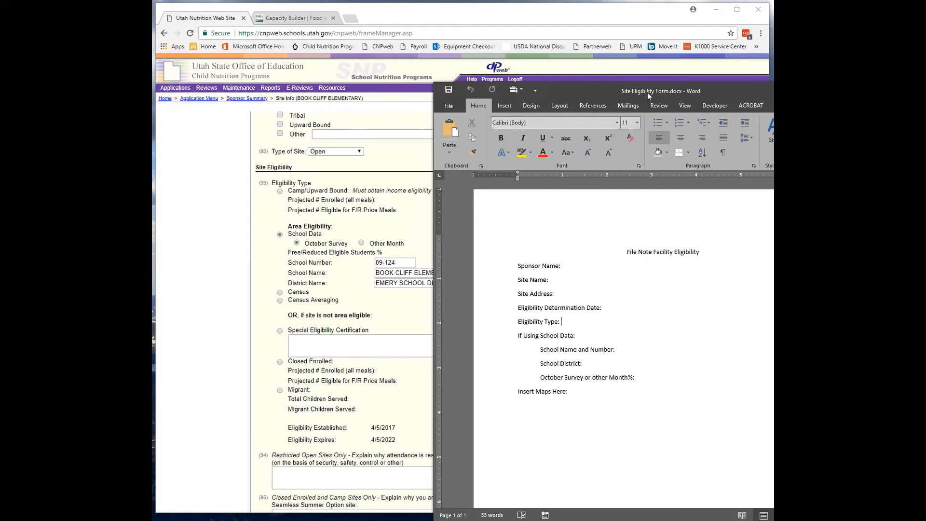
left_click_drag(647, 92, 925, 91)
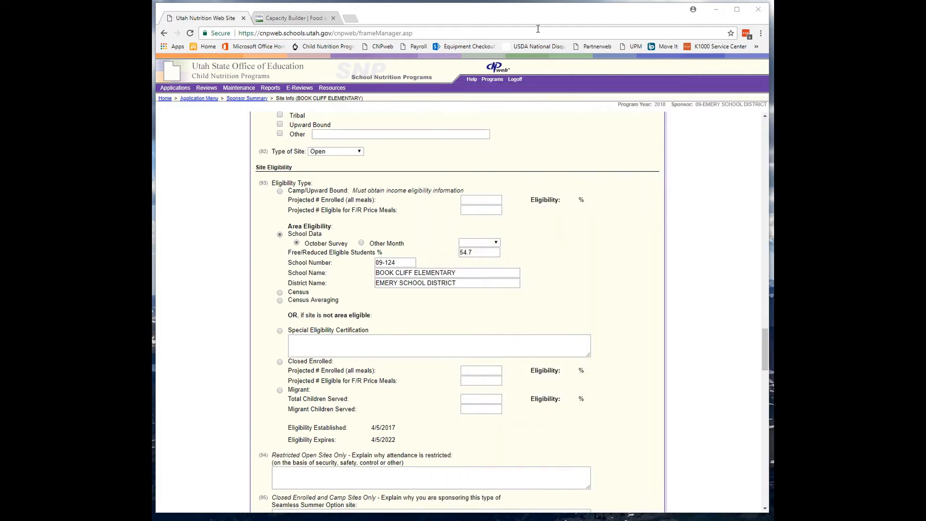
Step: Switch to the USDA Capacity Builder map page and close the Redwood Multipurpose Center pop-up
left_click(290, 22)
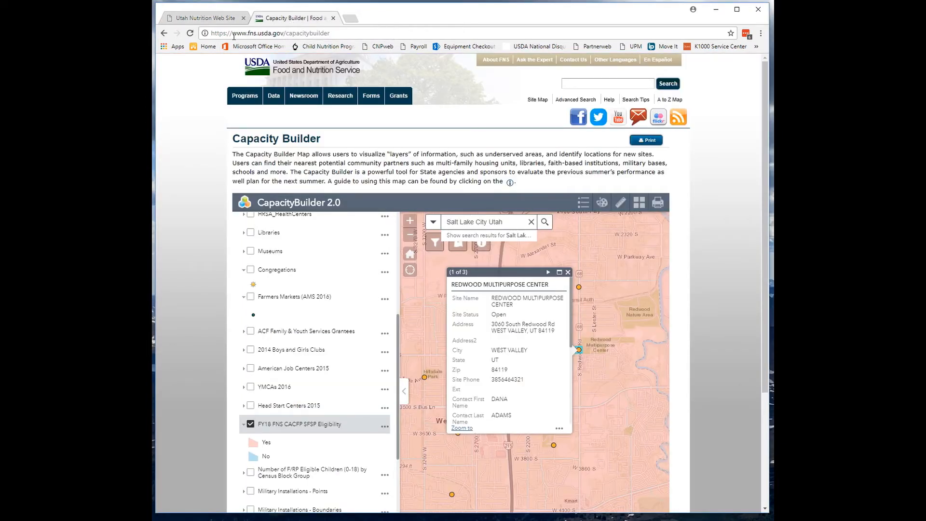
left_click_drag(234, 35, 345, 33)
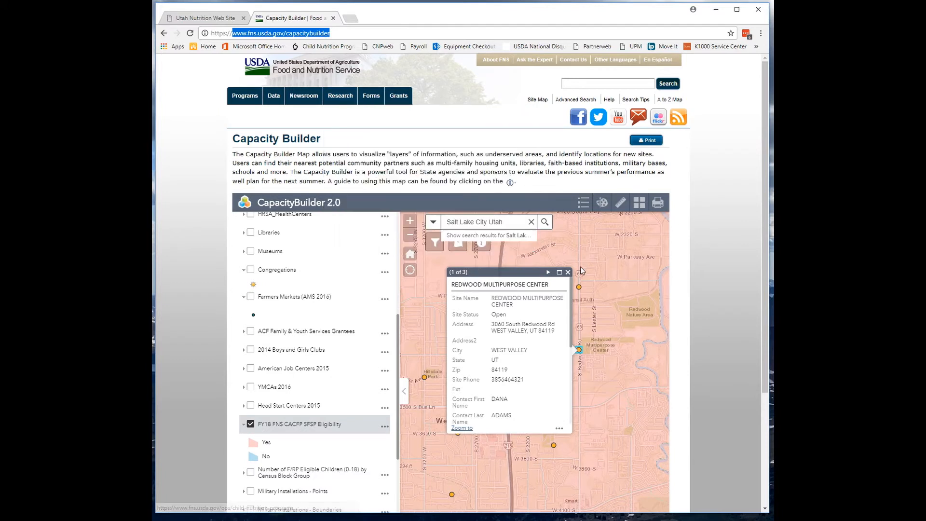
left_click(568, 272)
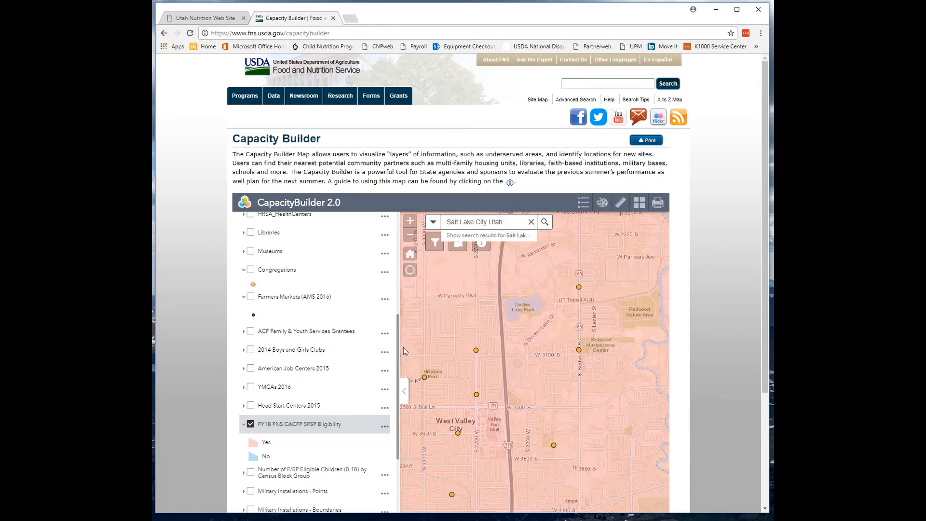
Step: Show the Public Schools (2008) layer on the Capacity Builder map
left_click_drag(399, 349, 398, 243)
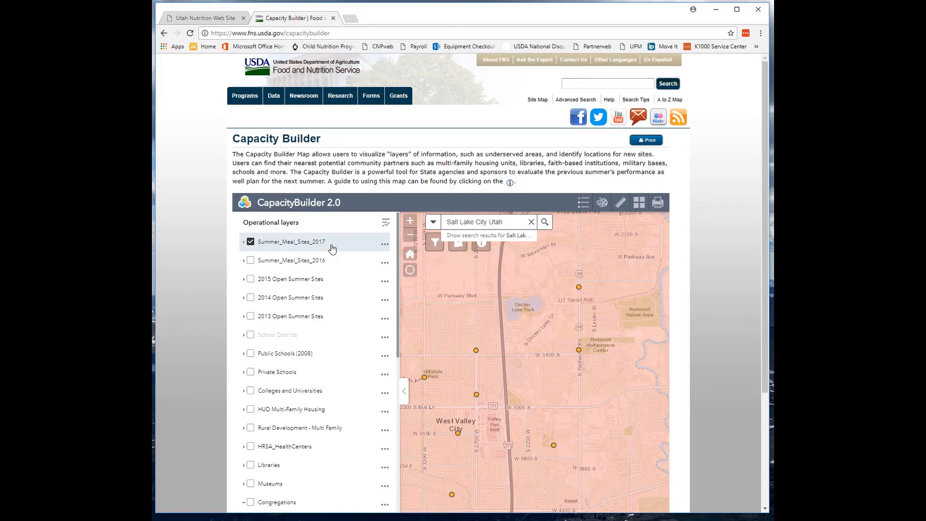
left_click(250, 355)
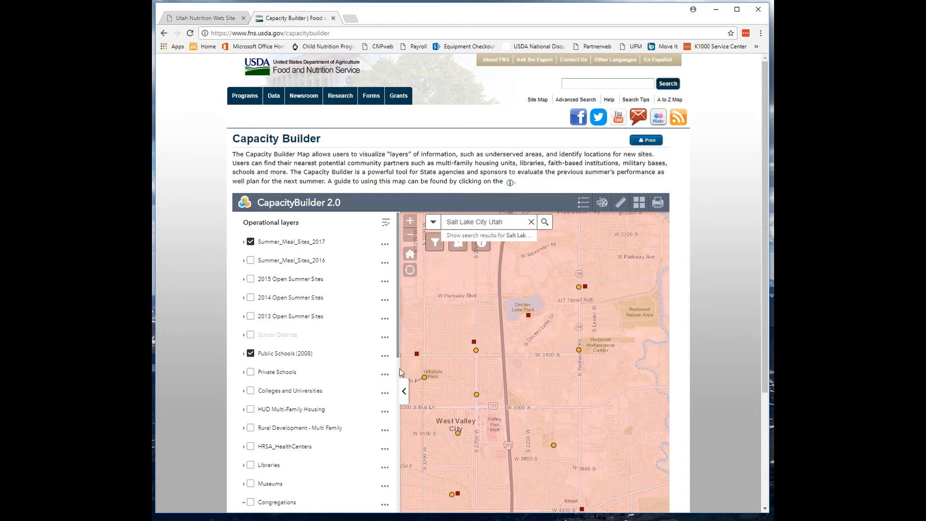
Step: Turn the FY18 FNS CACFP SFSP Eligibility layer off and on again to compare the map with and without it
left_click_drag(398, 327, 396, 444)
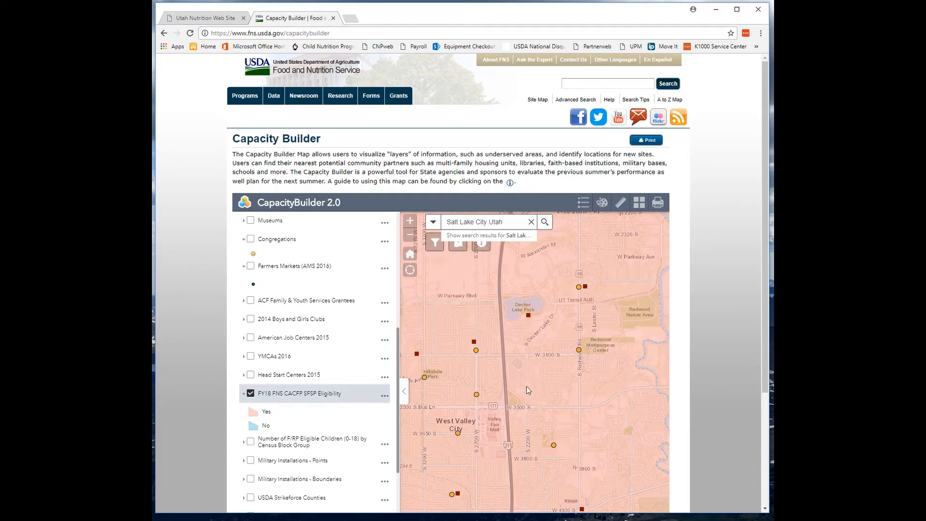
left_click(250, 394)
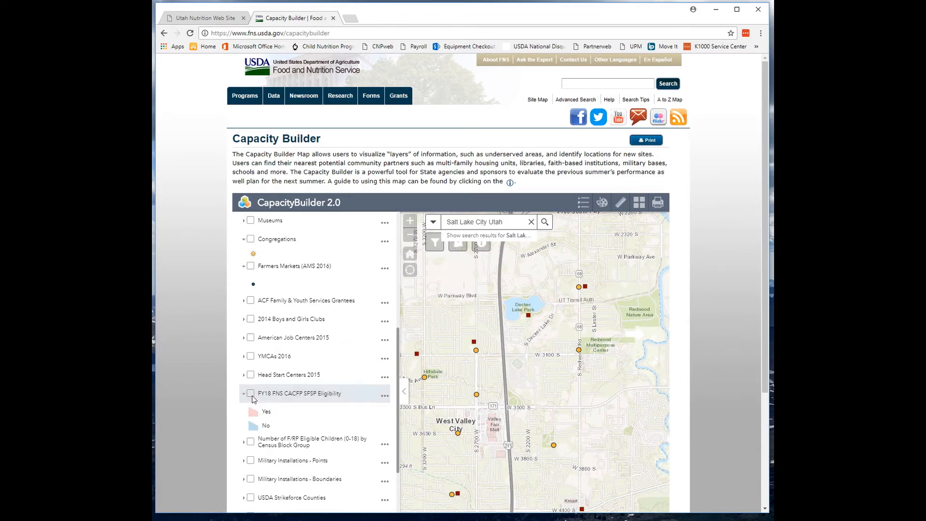
left_click(250, 394)
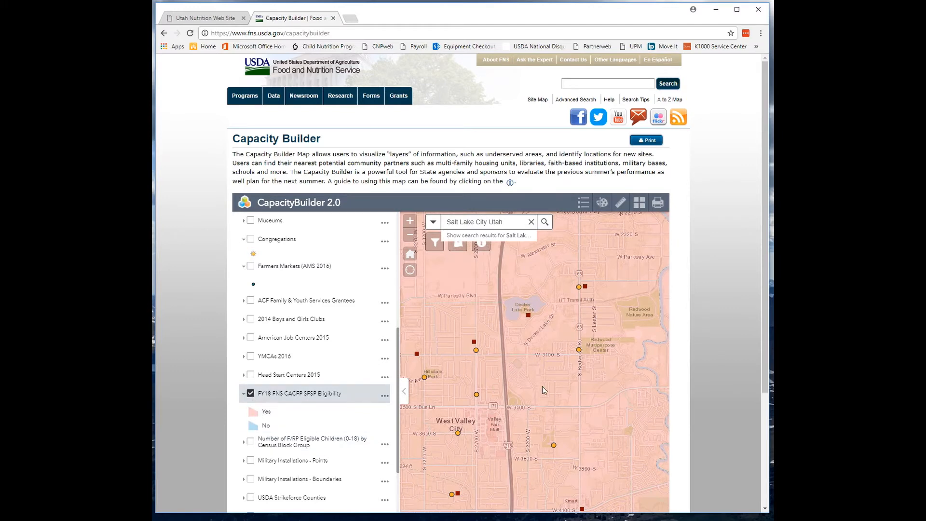
Step: Capture a rectangular Snipping Tool screenshot of the eligibility map, framed on the area just west of downtown Salt Lake City
scroll(541, 387, "down", 1)
scroll(540, 389, "down", 1)
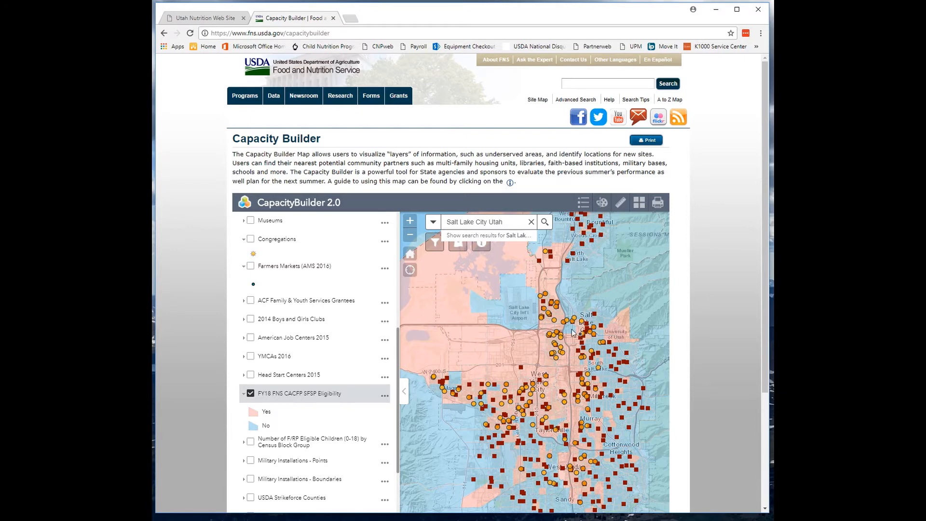
scroll(569, 332, "up", 4)
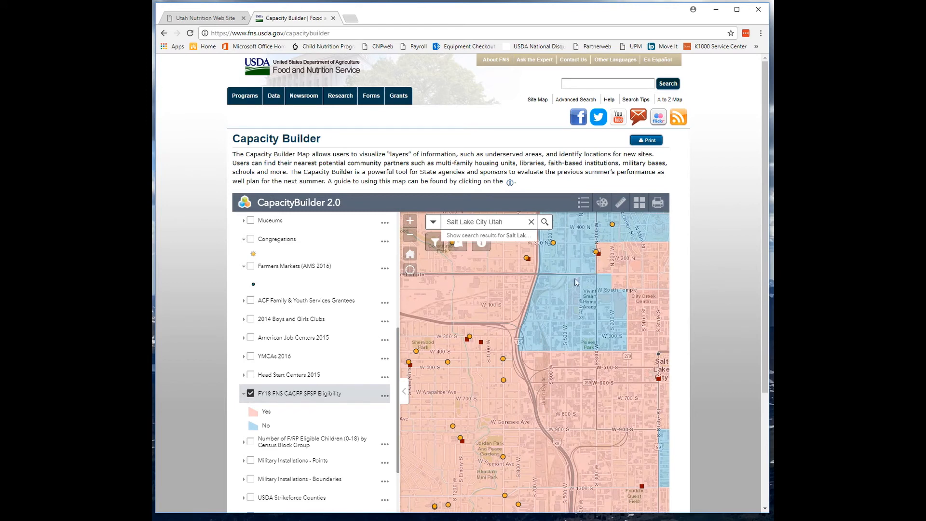
left_click_drag(588, 343, 544, 430)
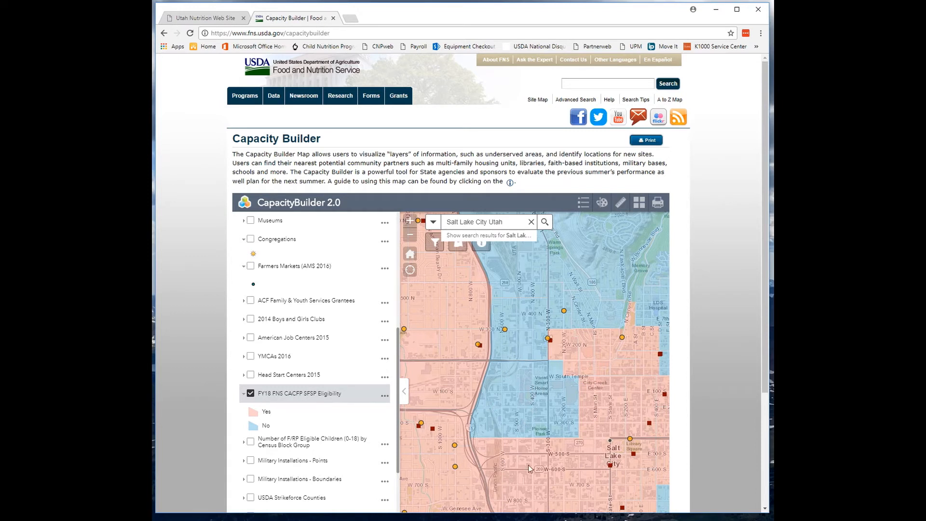
left_click_drag(528, 464, 552, 370)
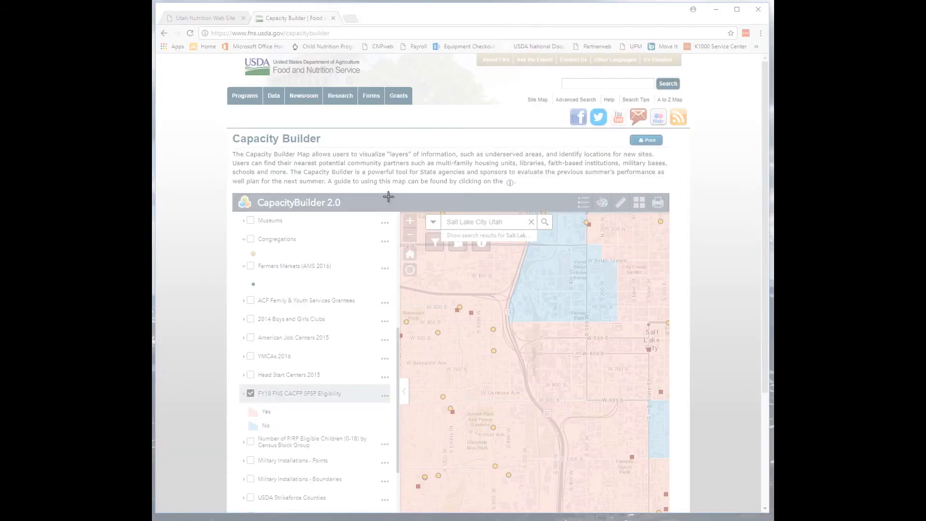
left_click_drag(388, 196, 682, 499)
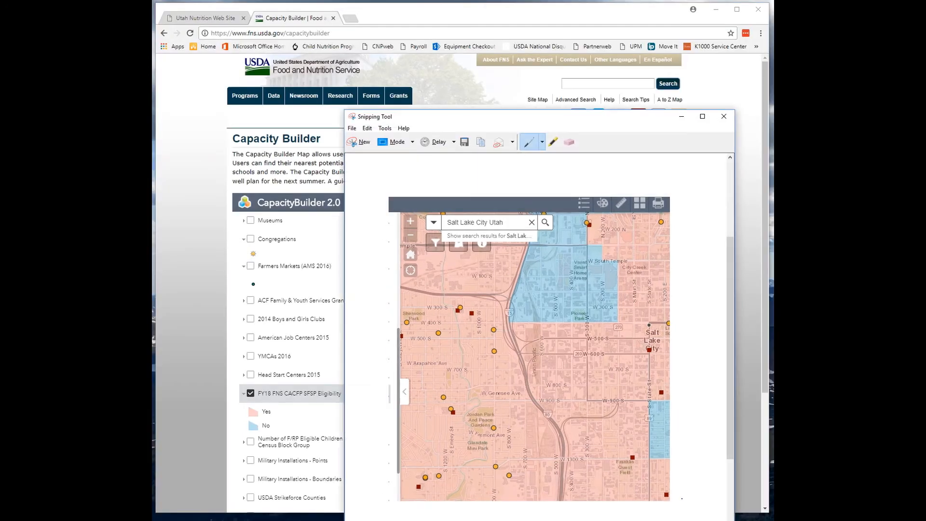
Step: Draw a pen arrow on the snip pointing to the site near W 300 S and S 1000 W, and copy the marked-up snip
left_click(530, 146)
left_click_drag(508, 281, 478, 307)
left_click(367, 128)
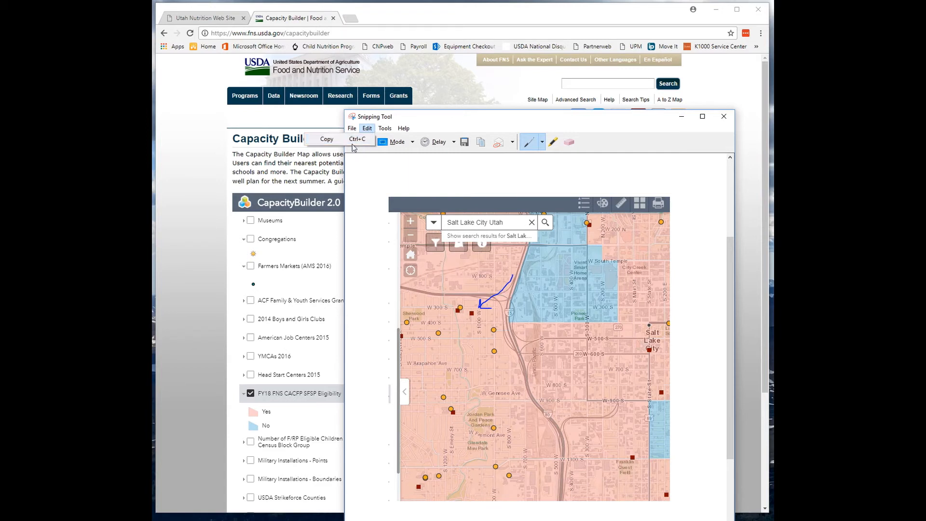
left_click(327, 139)
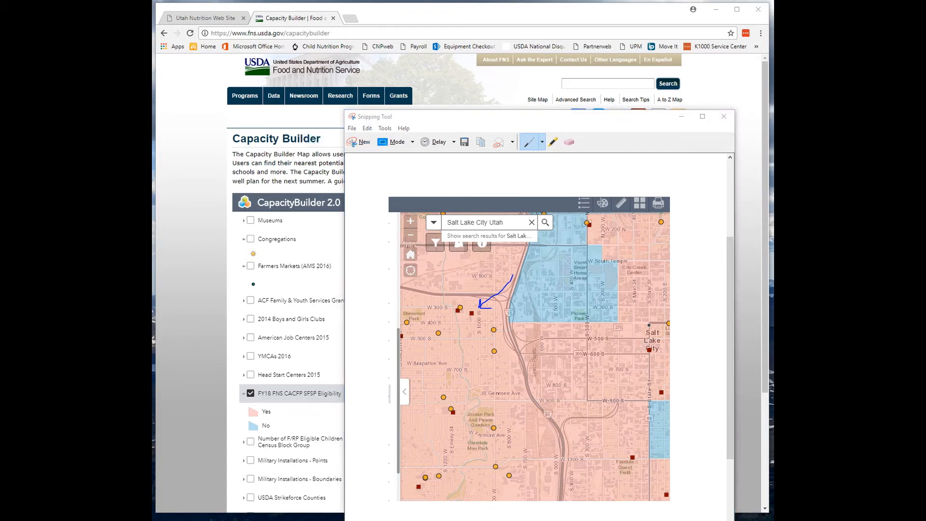
Step: Paste the snip into Site Eligibility Form.docx in Word and shrink it to fit on the first page under Insert Maps Here
left_click_drag(772, 115, 500, 111)
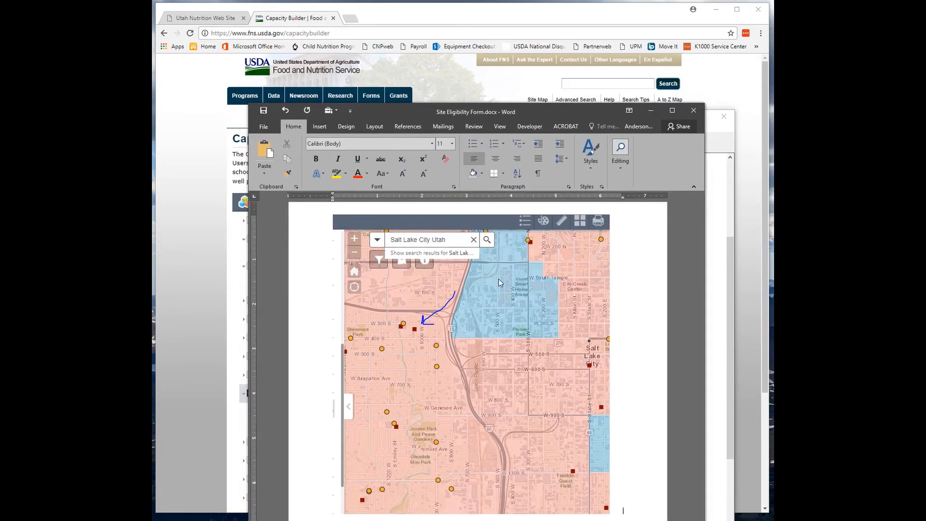
scroll(502, 285, "up", 1)
scroll(548, 357, "up", 5)
scroll(562, 376, "down", 3)
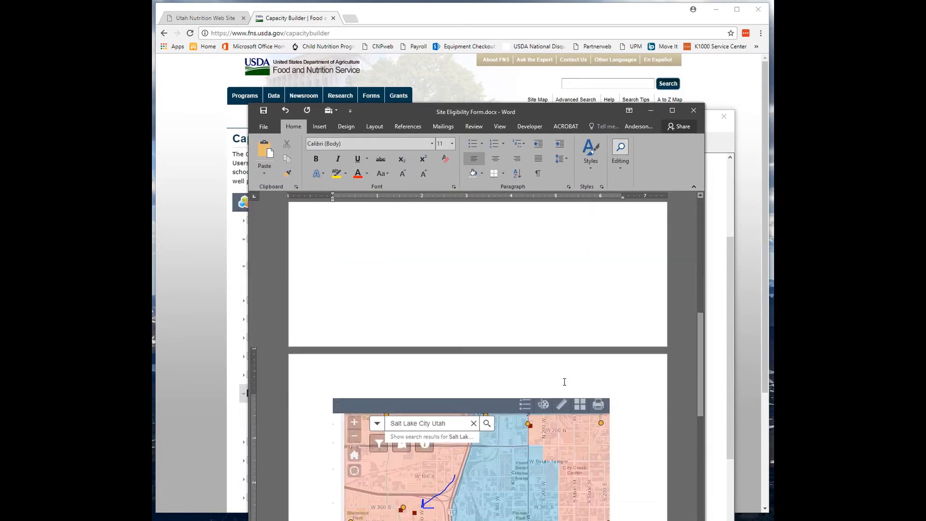
left_click(585, 439)
scroll(585, 438, "down", 5)
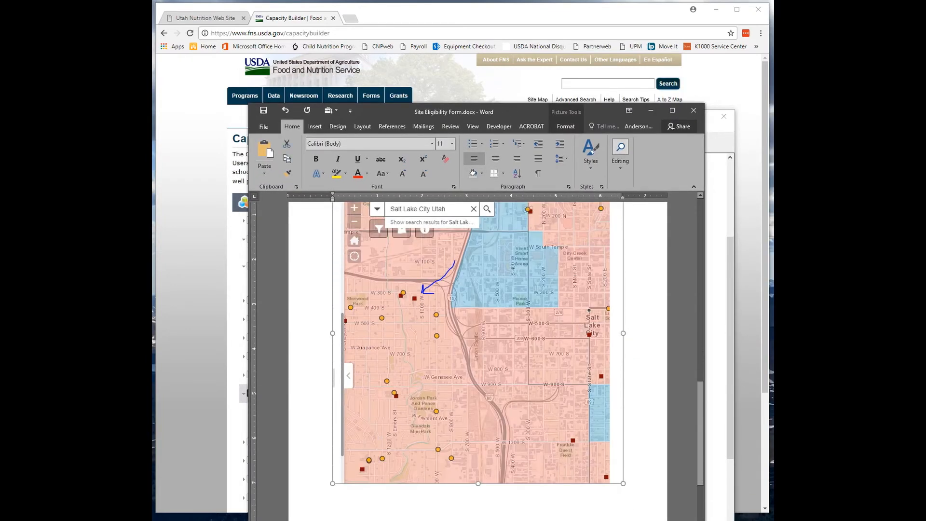
left_click_drag(623, 467, 514, 372)
scroll(524, 350, "up", 5)
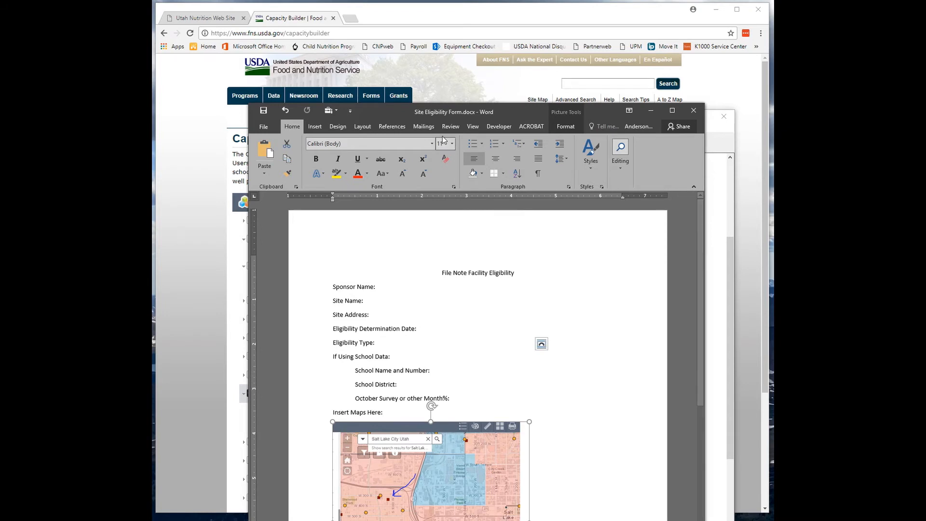
Step: Close the Site Eligibility Form document in Word and close the Snipping Tool without saving the snip
left_click_drag(446, 109, 440, 71)
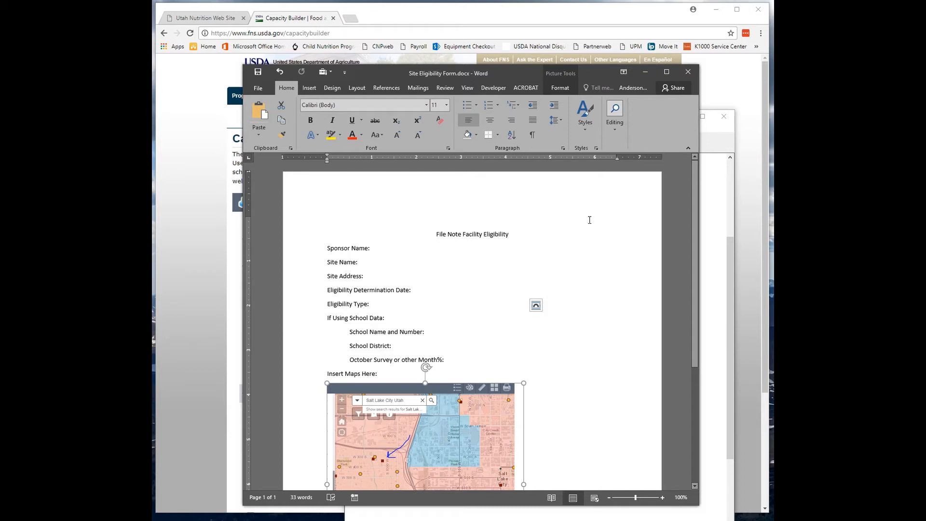
left_click(688, 74)
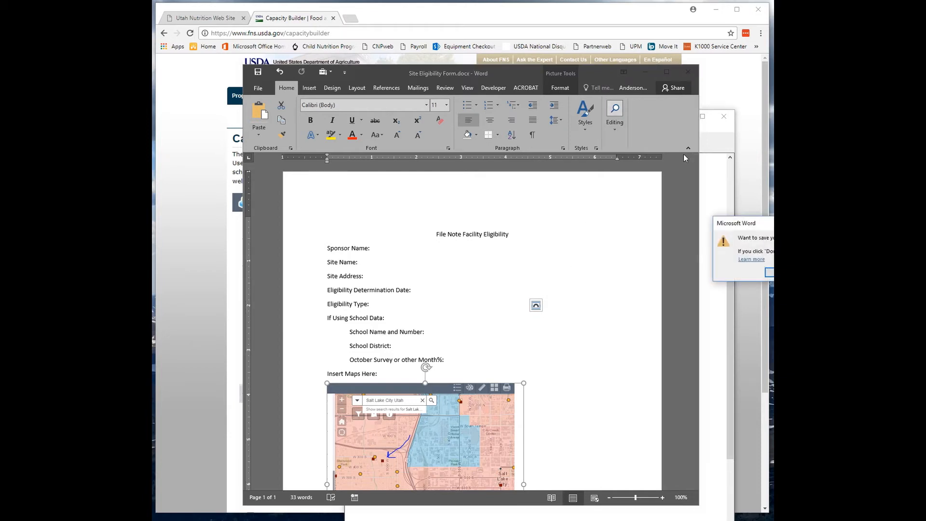
left_click(829, 272)
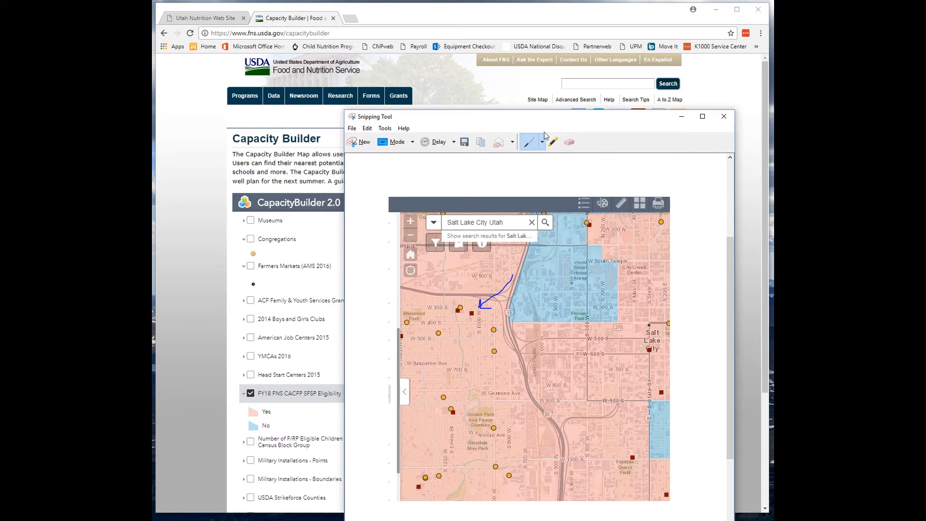
left_click(715, 116)
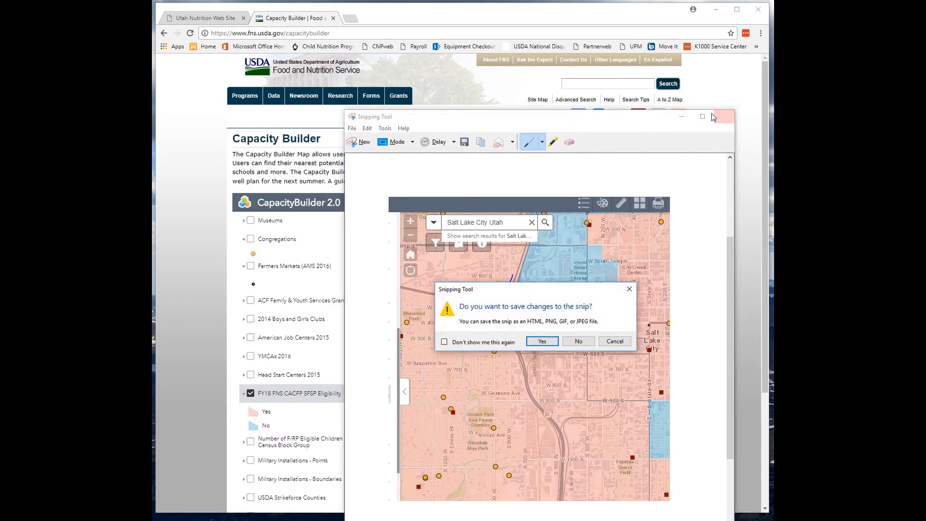
left_click(579, 342)
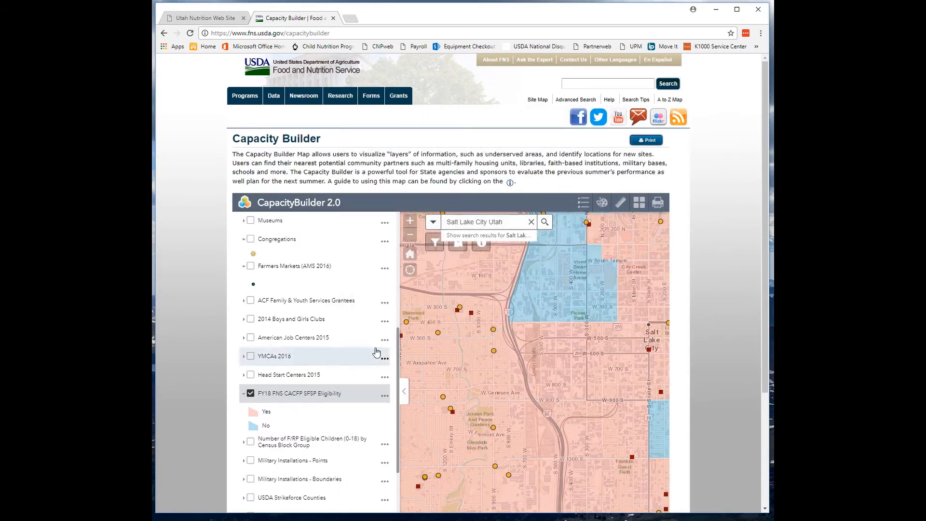
Step: Switch to the Utah Nutrition site information form, select Special Eligibility Certification as the eligibility type, and highlight the Eligibility Established date
left_click(209, 20)
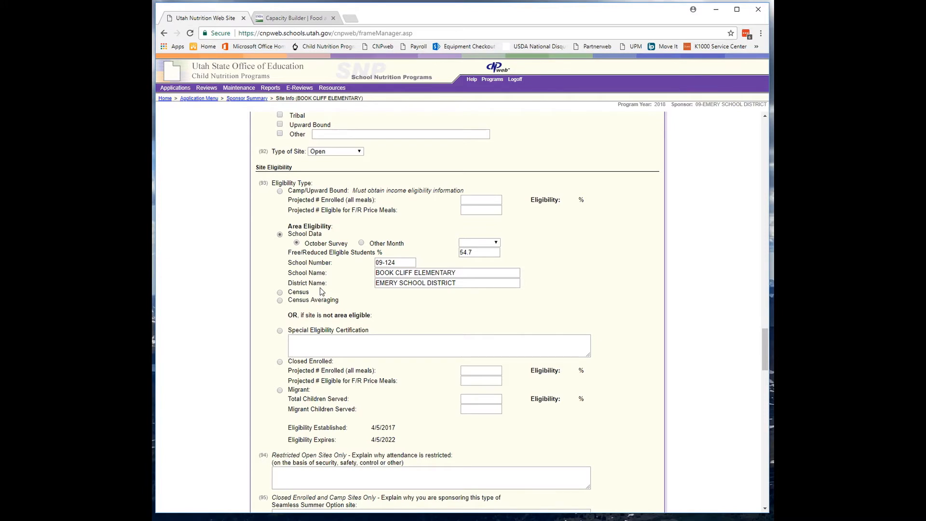
scroll(320, 287, "down", 1)
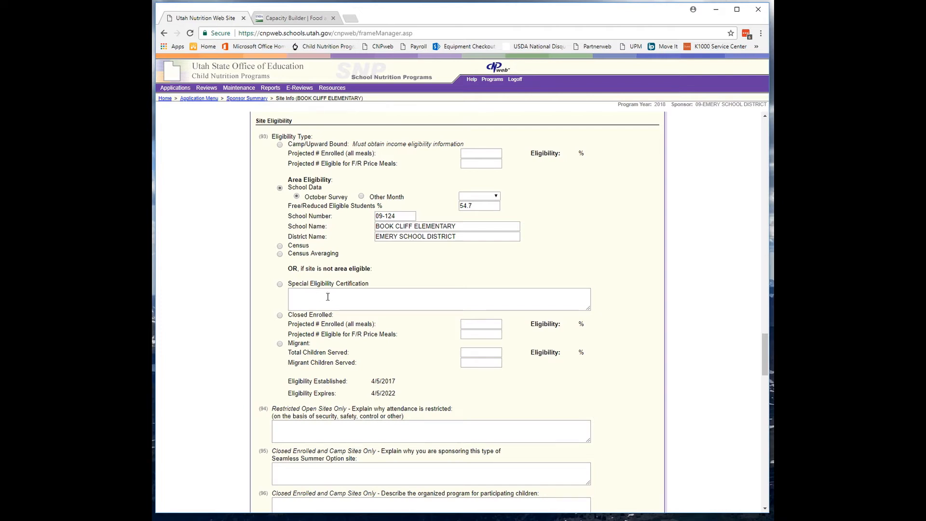
left_click(280, 284)
left_click(324, 293)
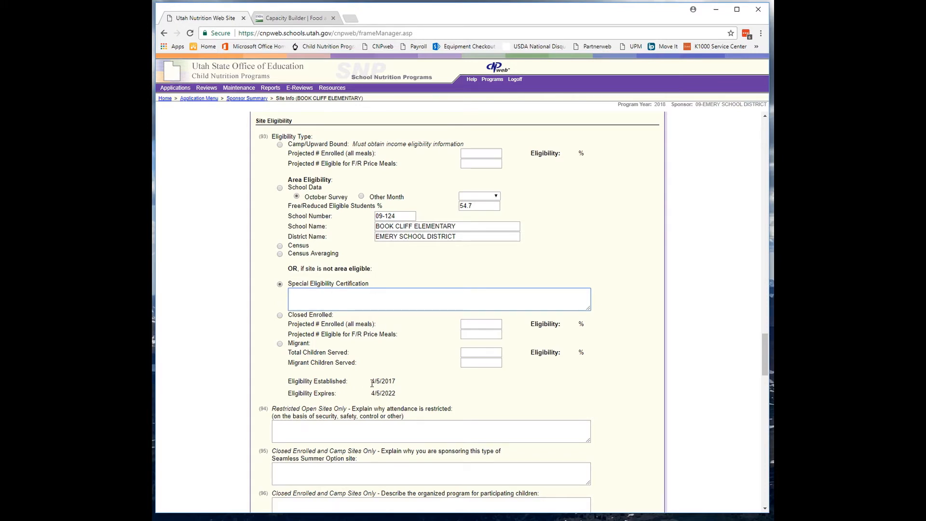
left_click(399, 386)
left_click_drag(399, 385, 370, 383)
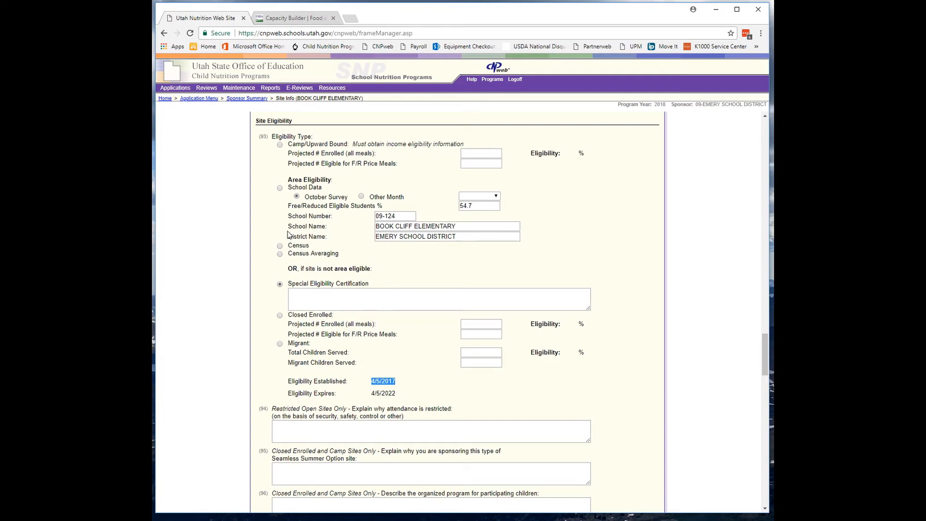
Step: Set the eligibility type back to School Data and highlight the Eligibility Established and Eligibility Expires lines
left_click(279, 188)
left_click(396, 358)
left_click_drag(409, 395, 278, 383)
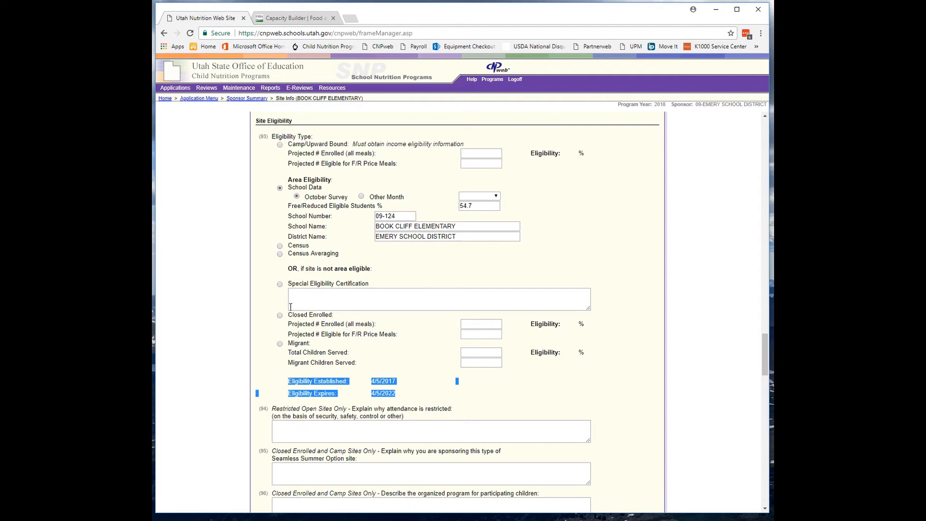
Step: Review the closed enrolled and camp site questions and highlight the Program Start Date and Program End Date
scroll(299, 311, "down", 2)
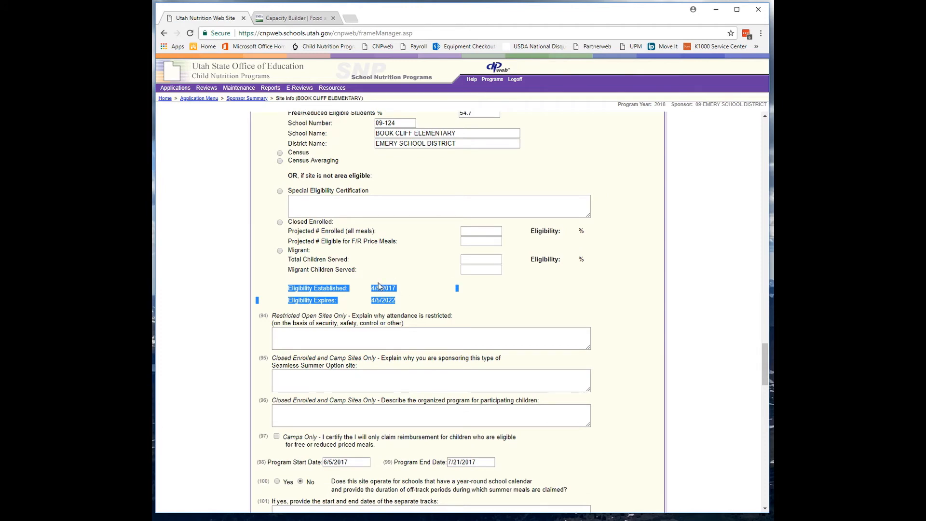
scroll(378, 286, "down", 2)
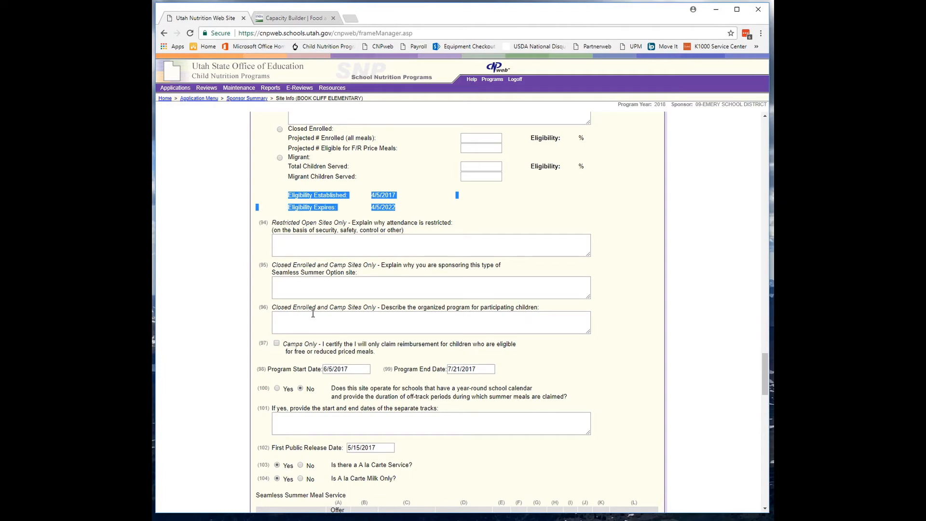
scroll(313, 313, "down", 1)
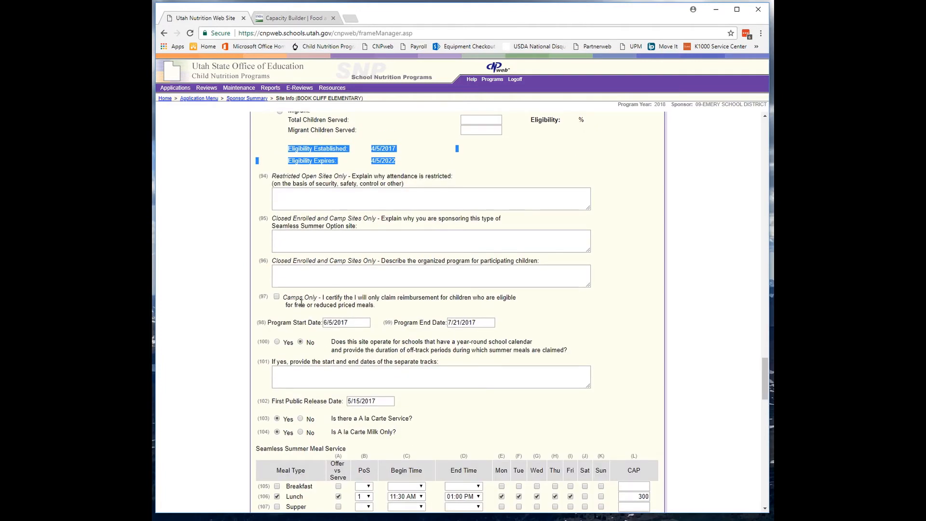
scroll(318, 280, "down", 1)
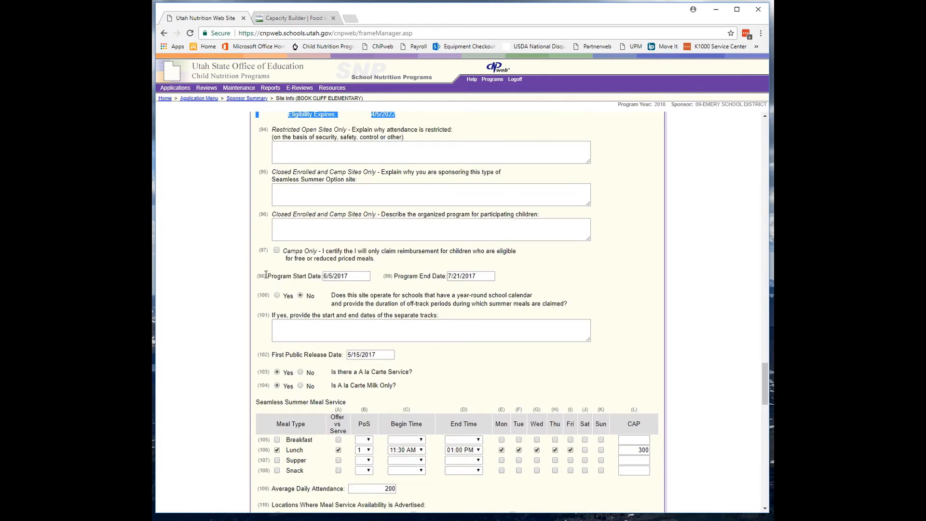
left_click_drag(265, 274, 520, 284)
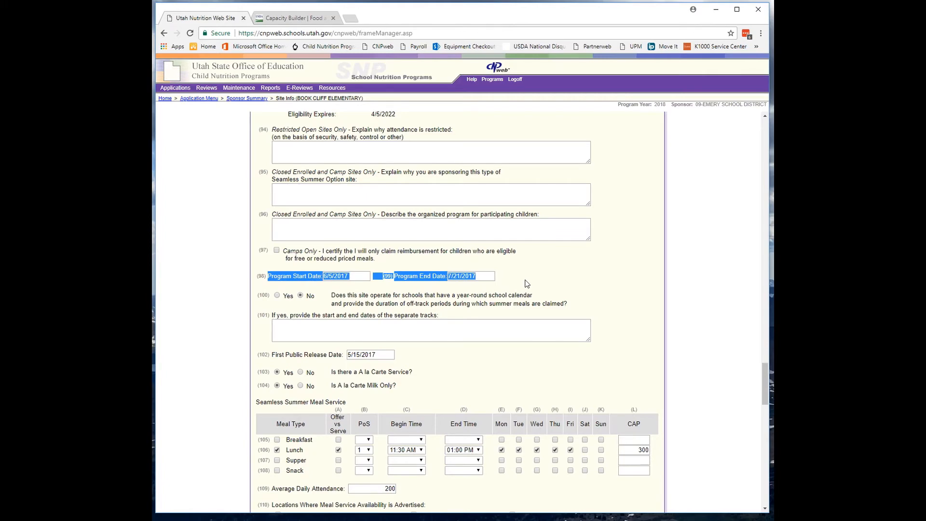
Step: Check the program start and end dates against the Months Meals Served in the Seamless Summer Option section
scroll(552, 280, "up", 4)
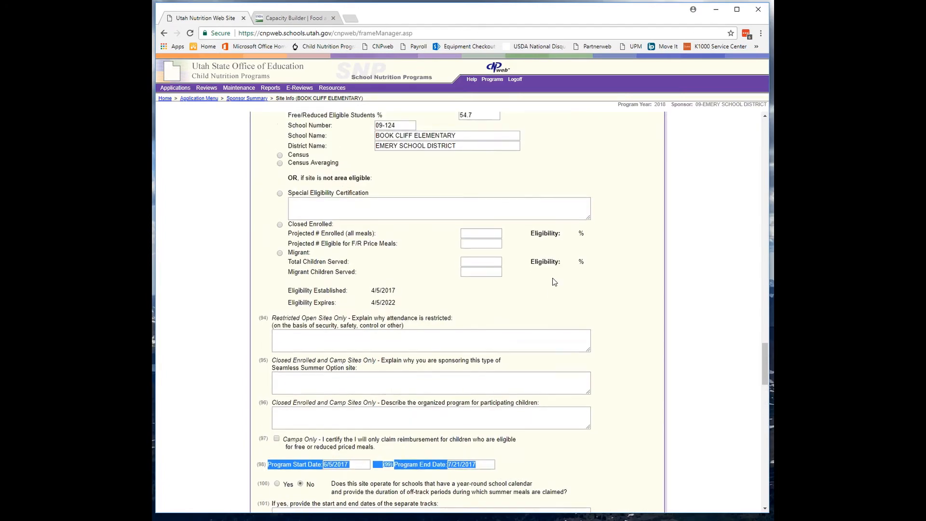
scroll(554, 282, "up", 7)
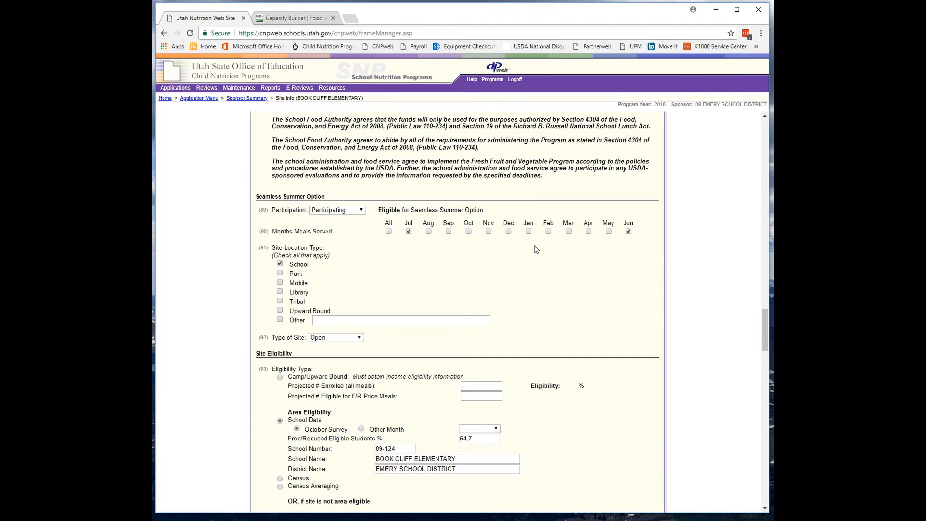
scroll(529, 290, "down", 8)
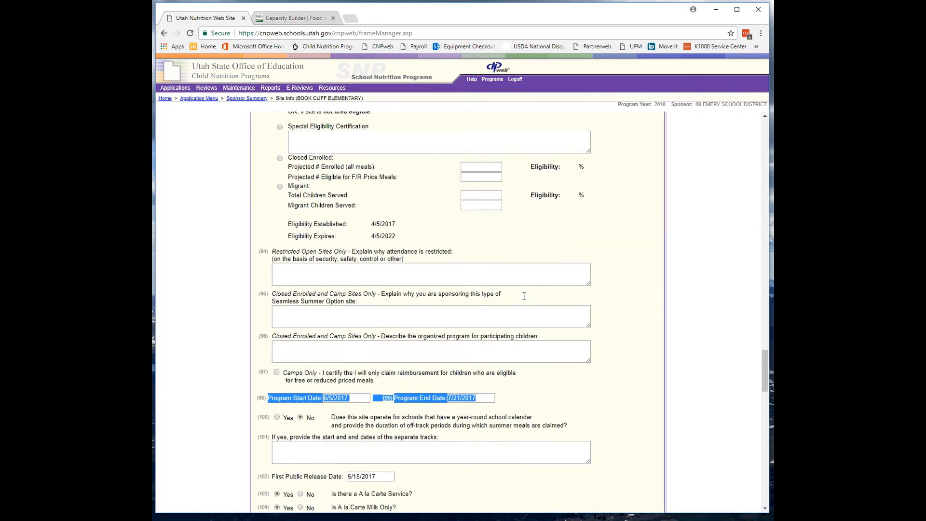
scroll(524, 296, "down", 2)
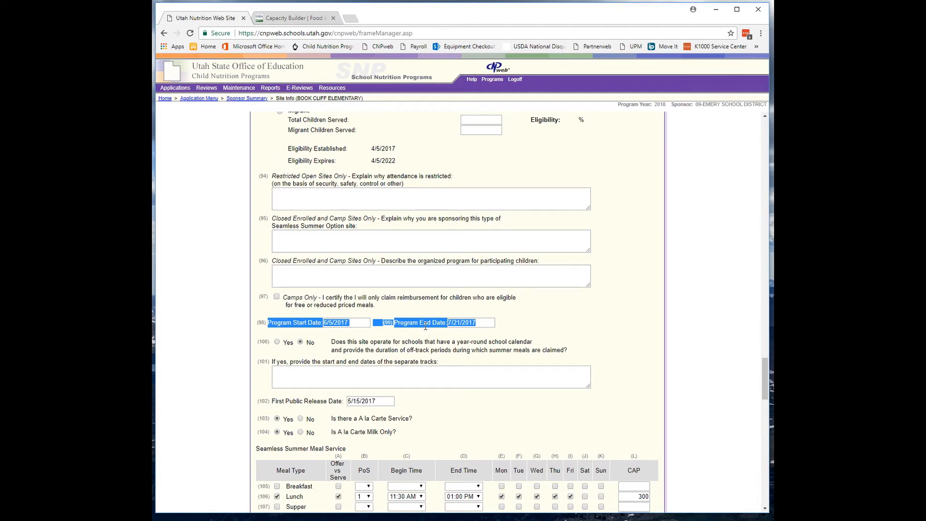
left_click(558, 315)
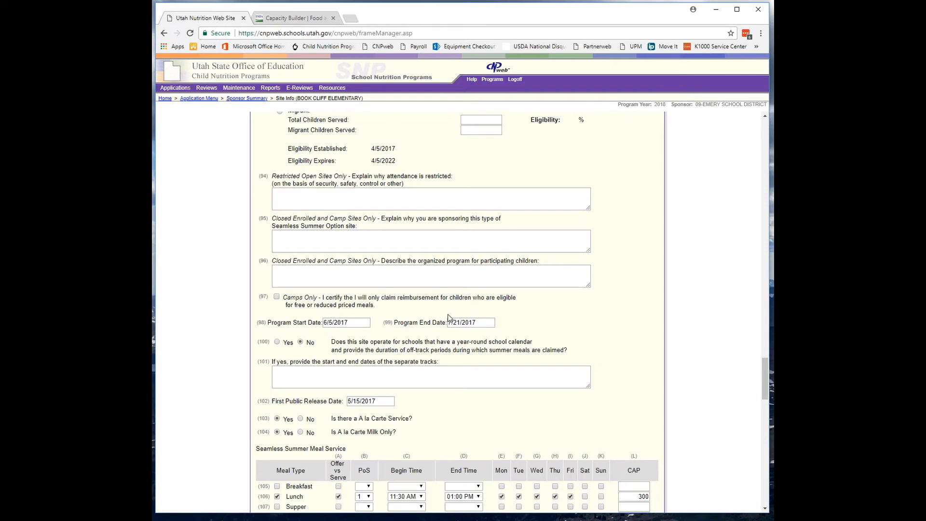
Step: Review the year-round calendar, public release, a la carte, meal service, attendance and advertisement entries, items 100 to 111
scroll(352, 341, "down", 1)
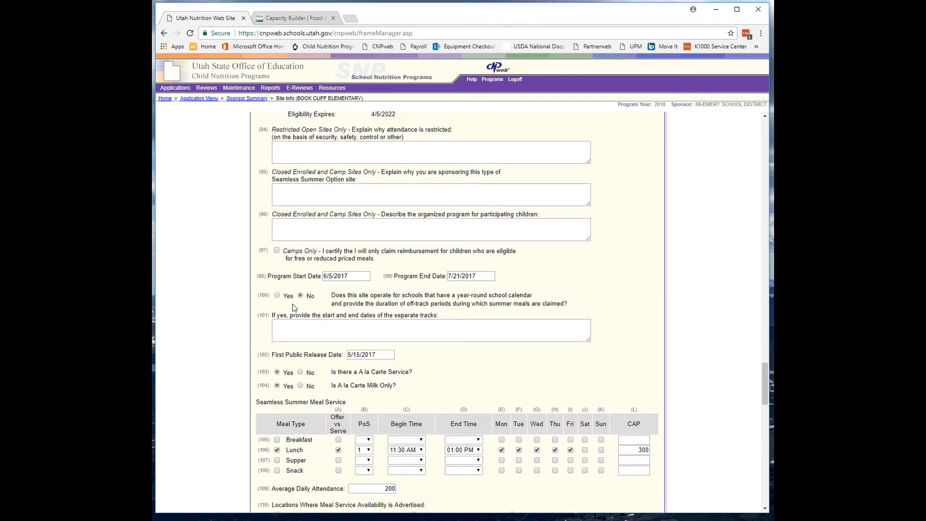
scroll(324, 299, "down", 1)
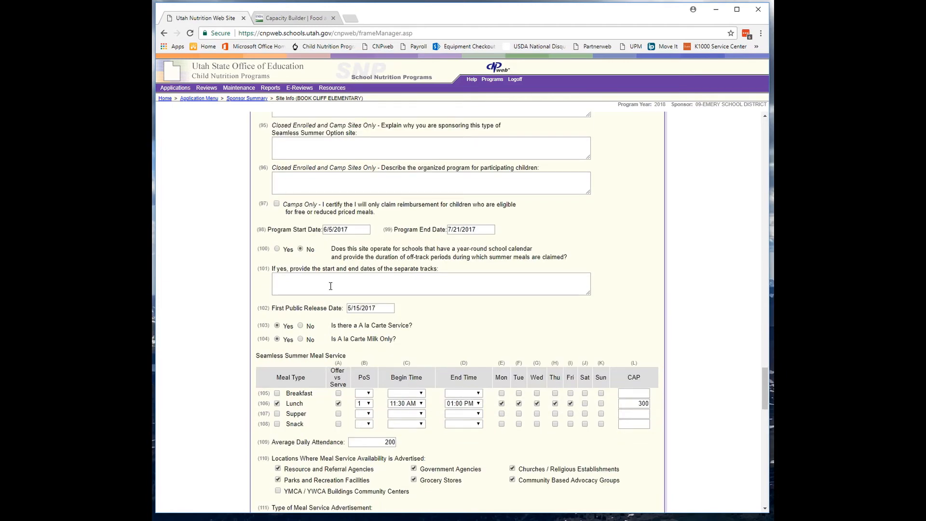
scroll(410, 307, "down", 1)
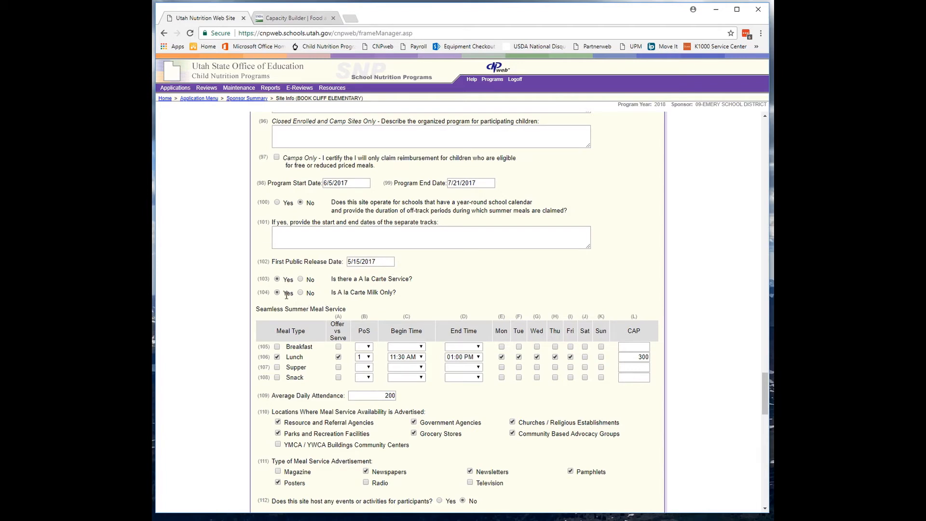
scroll(340, 294, "down", 1)
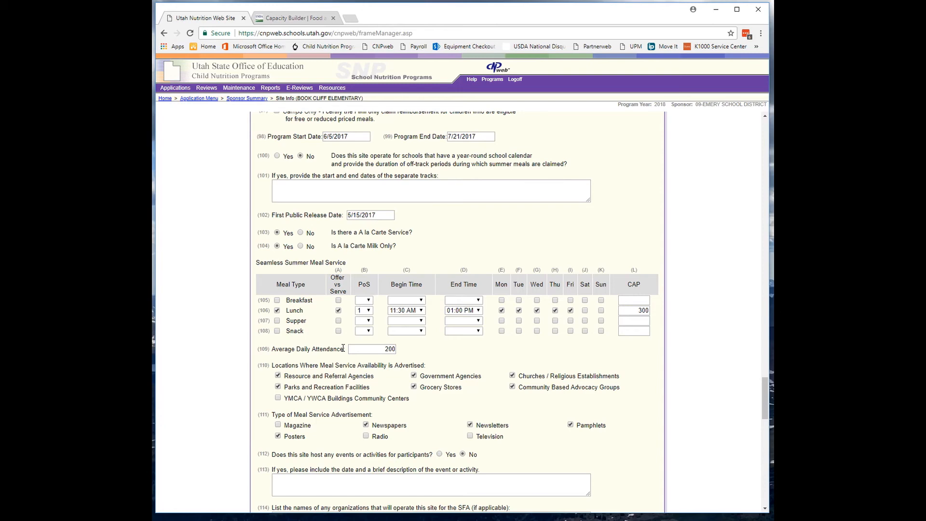
scroll(365, 352, "down", 1)
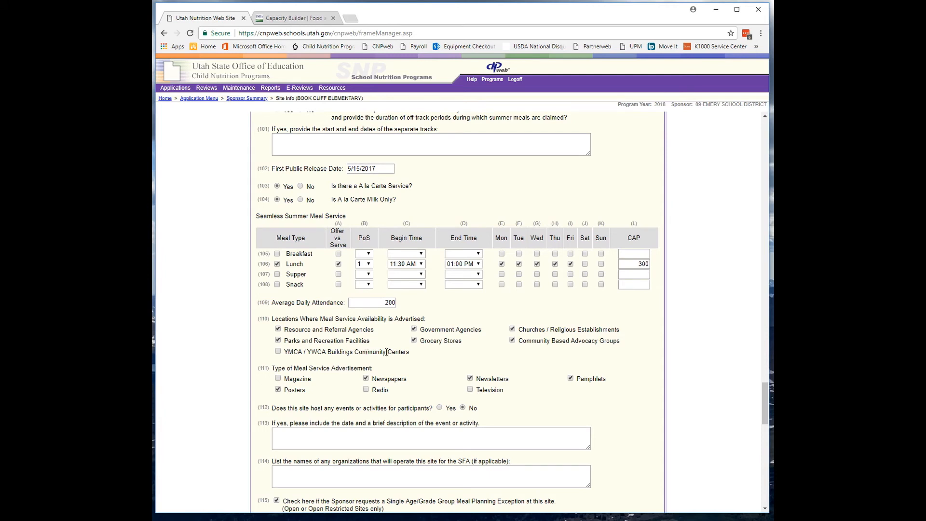
scroll(308, 338, "down", 1)
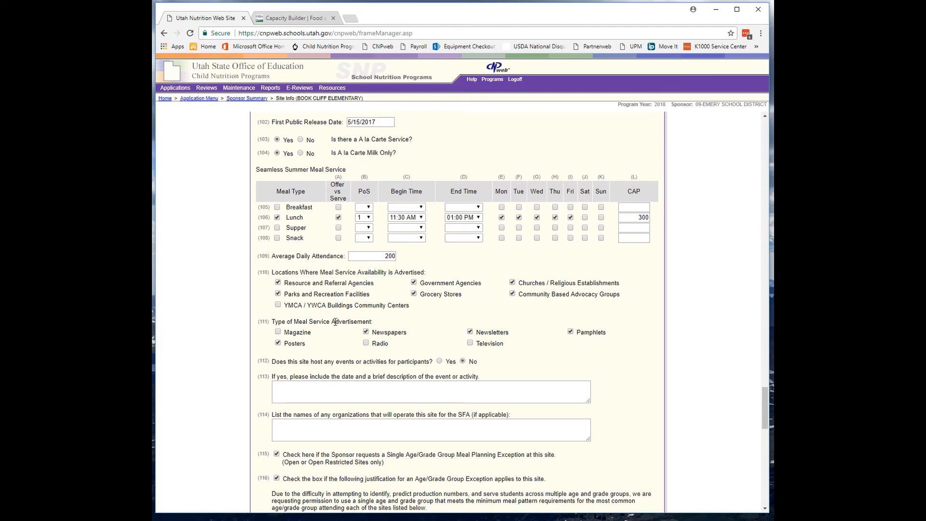
Step: Review the events and operating organization questions and highlight the Age/Grade Group Exception justification text under item 116
scroll(338, 324, "down", 1)
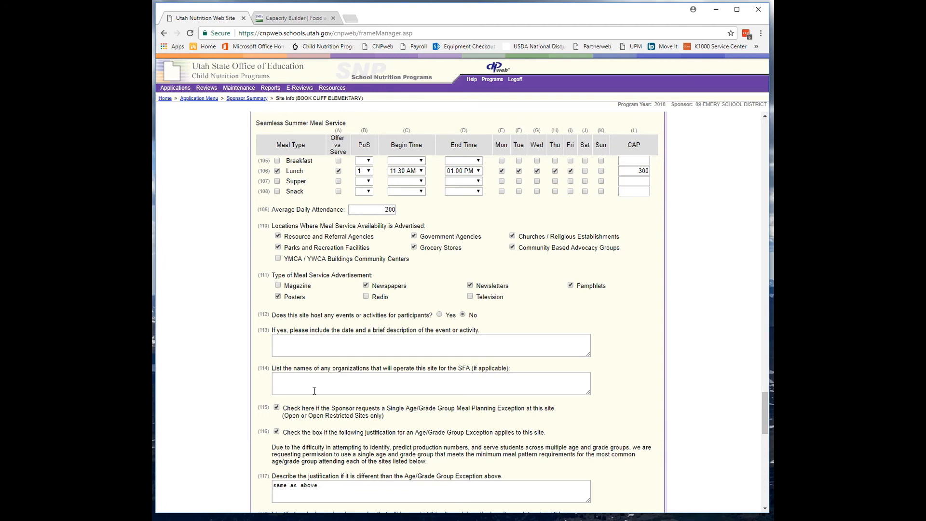
scroll(294, 294, "down", 3)
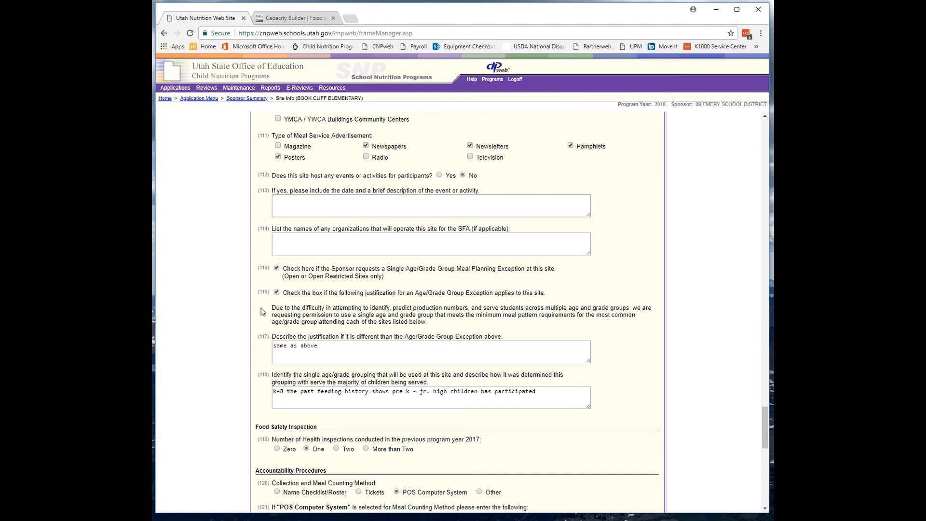
left_click_drag(271, 306, 448, 326)
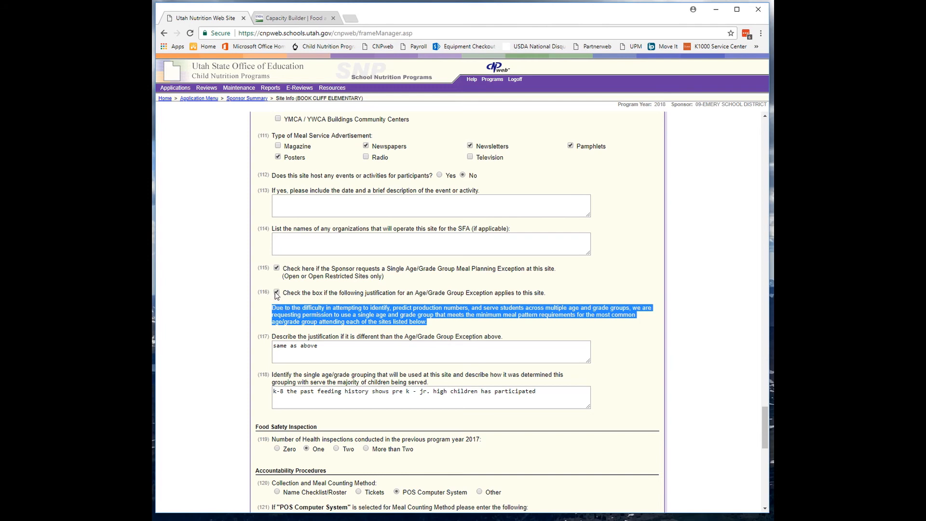
Step: Review the Age/Grade Group Exception justification and the single age/grade grouping description in items 117 and 118
left_click(339, 356)
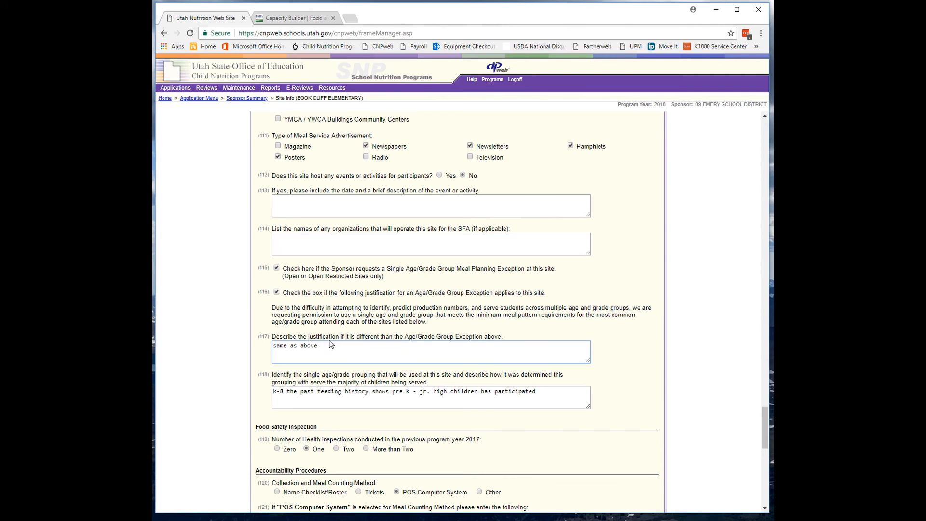
scroll(339, 345, "down", 2)
scroll(306, 327, "down", 1)
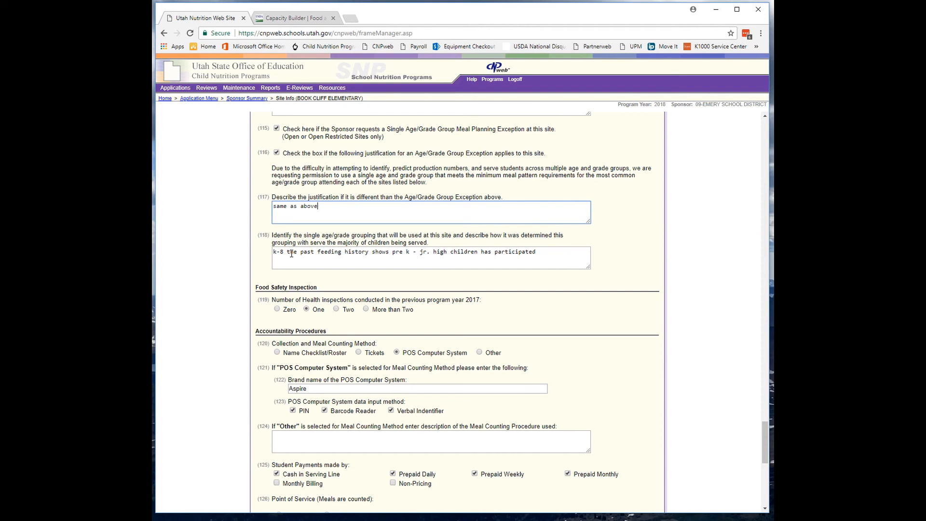
scroll(310, 254, "down", 1)
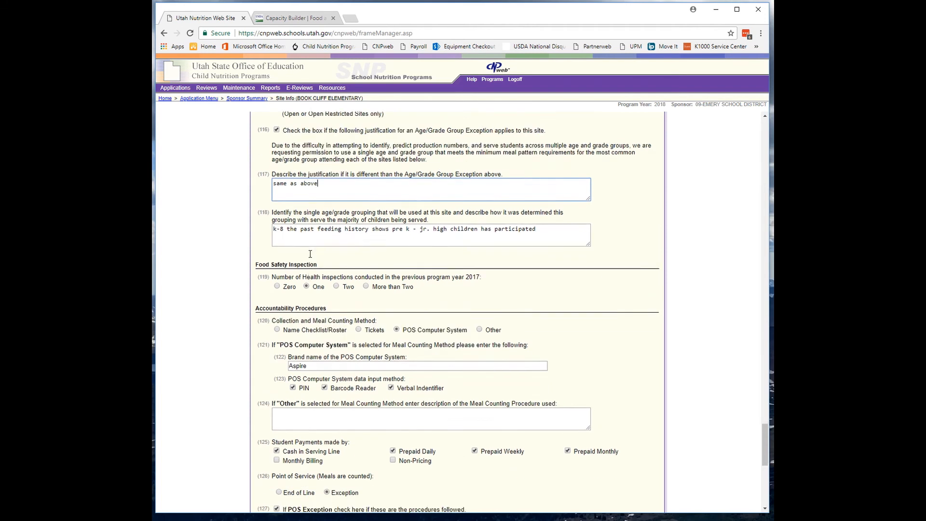
Step: Review the health inspection, meal counting method, student payment, point of service exception and second meals entries, items 119 to 130
scroll(310, 254, "down", 1)
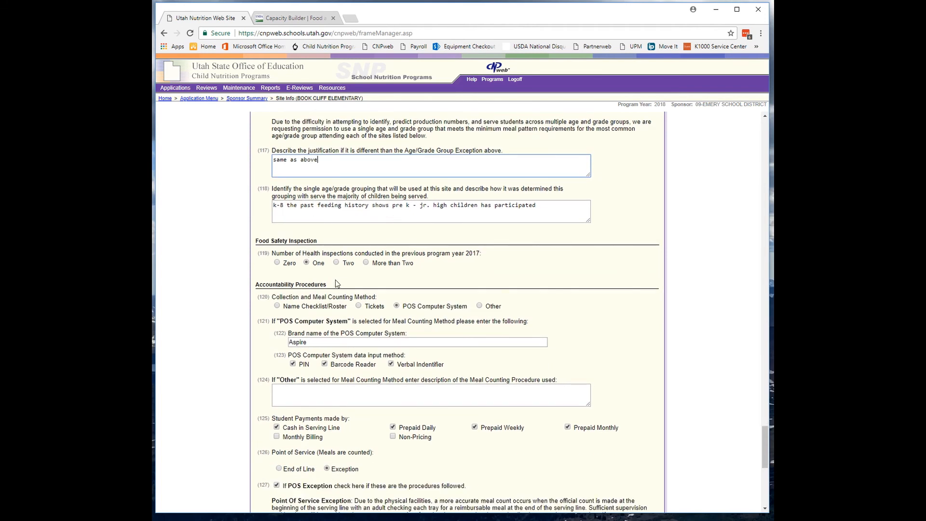
scroll(318, 276, "down", 2)
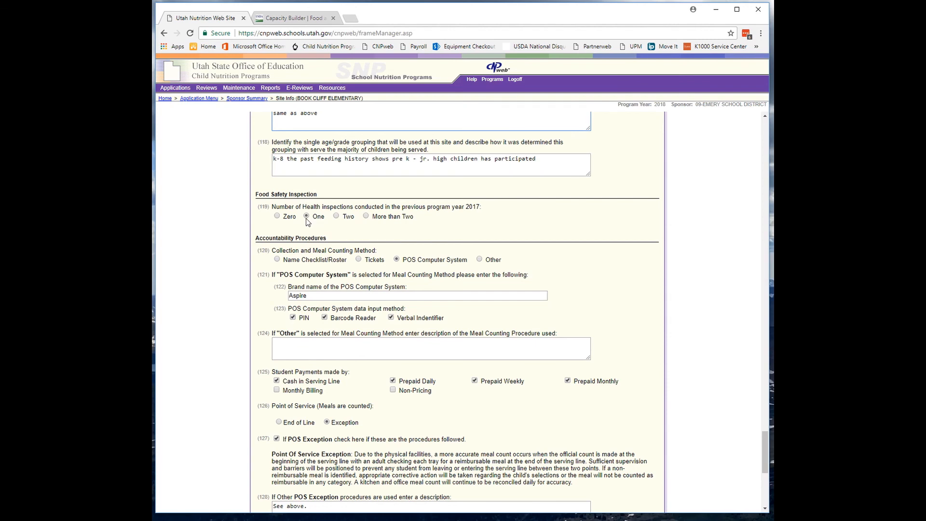
scroll(307, 222, "down", 2)
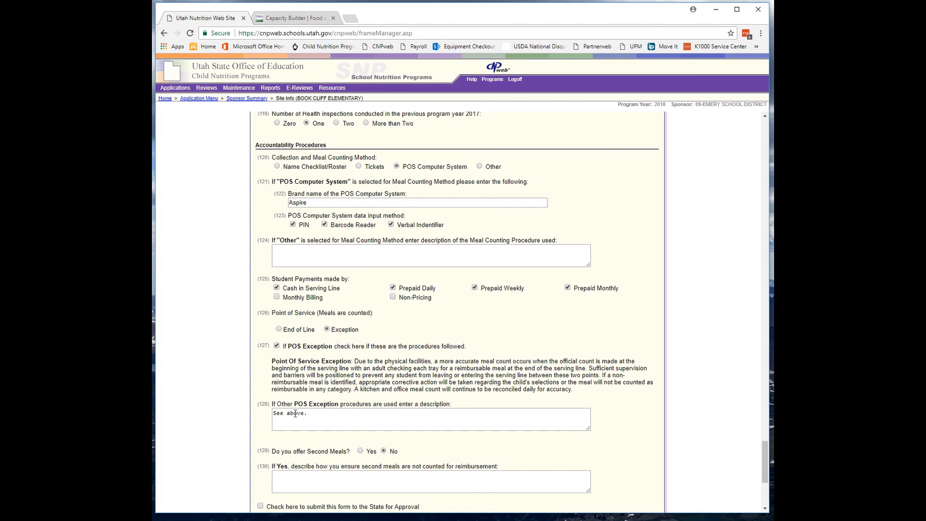
scroll(359, 360, "down", 2)
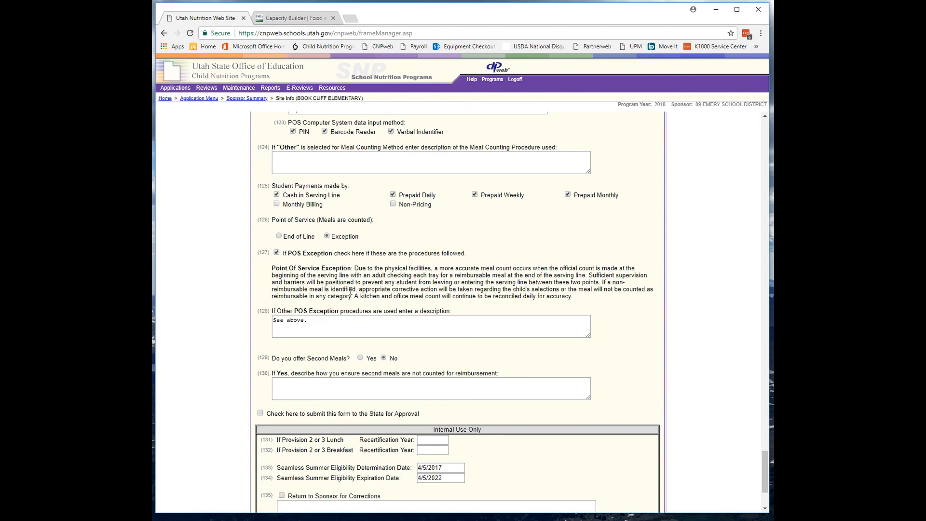
Step: Highlight the State approval submission checkbox text, followed by the Seamless Summer Eligibility Determination and Expiration Dates under Internal Use Only
scroll(350, 291, "down", 3)
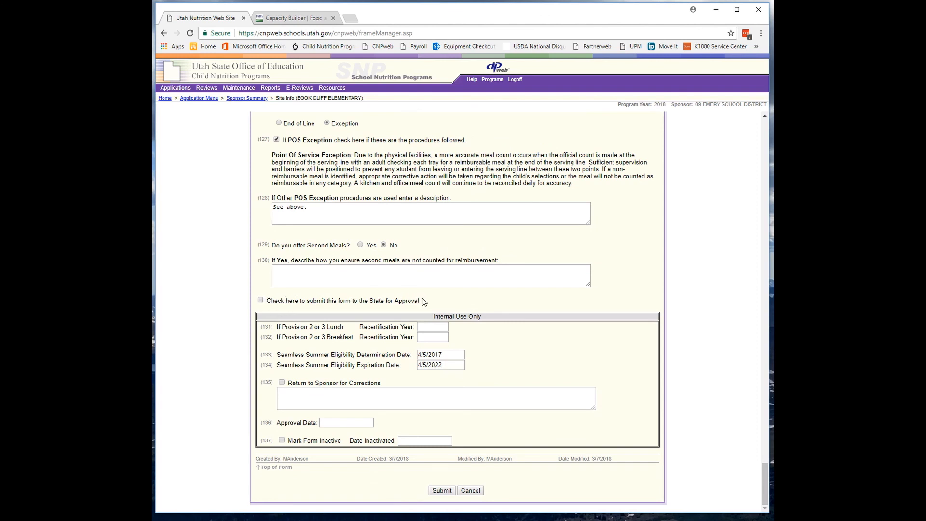
left_click_drag(264, 302, 446, 307)
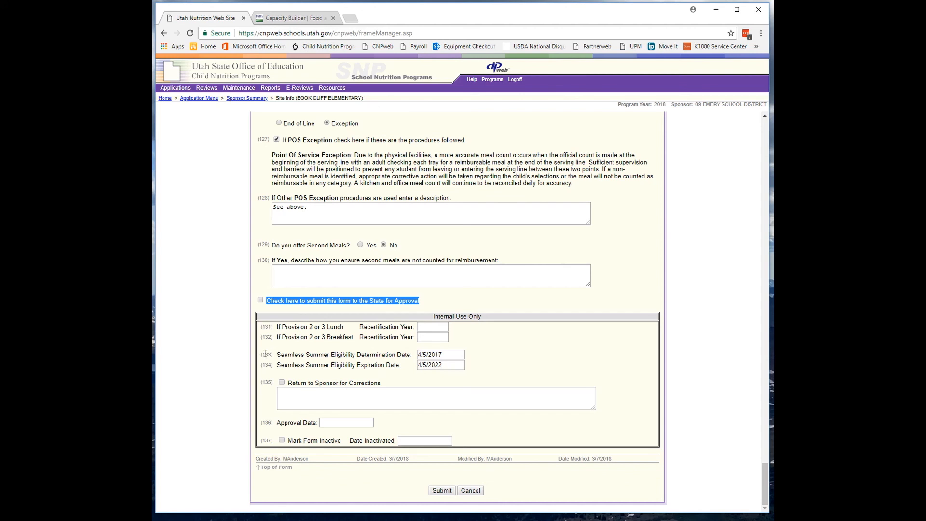
left_click_drag(265, 354, 472, 376)
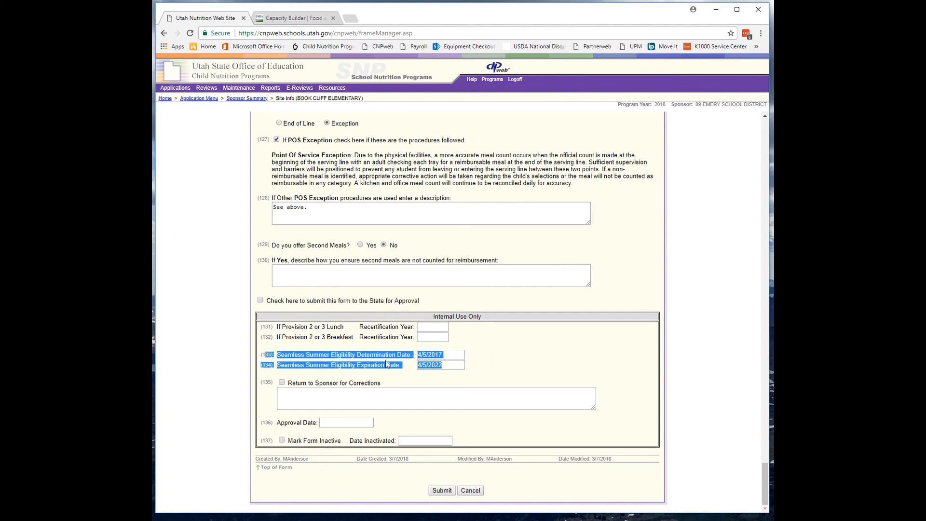
Step: Highlight the Eligibility Established and Eligibility Expires dates above item 94 and compare them with the Internal Use Only eligibility dates
scroll(405, 366, "up", 20)
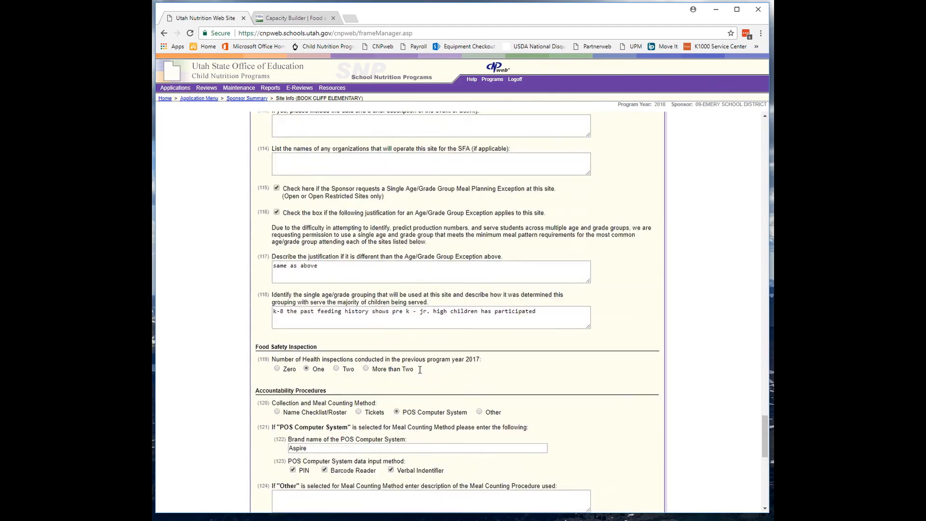
scroll(420, 369, "up", 1)
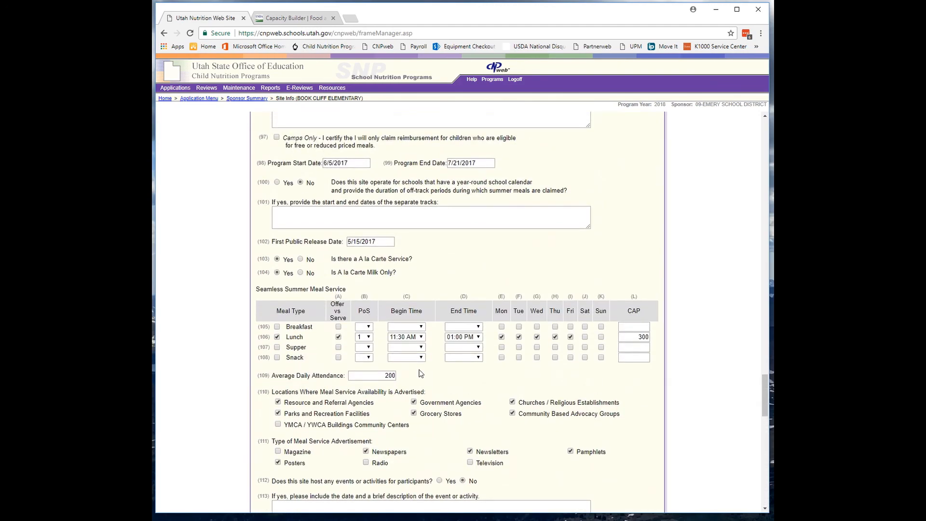
scroll(419, 373, "up", 6)
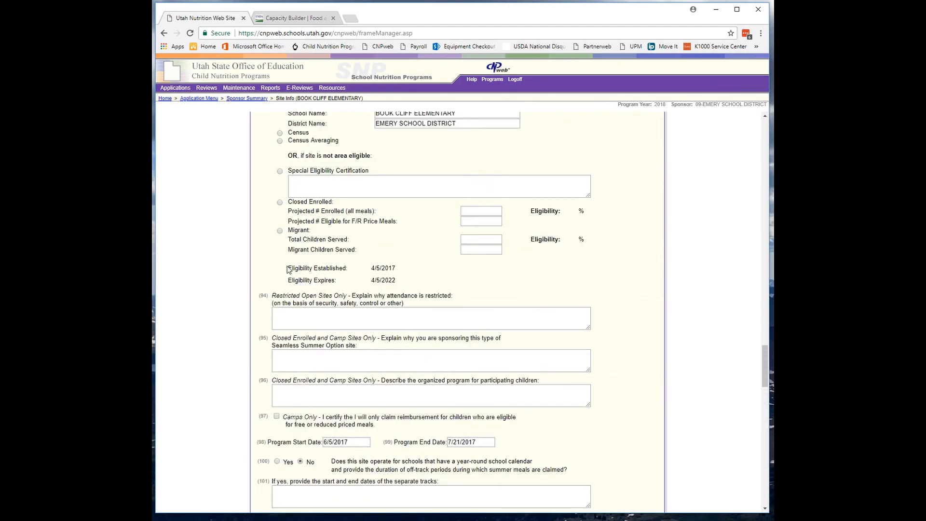
left_click_drag(288, 270, 407, 287)
scroll(410, 289, "down", 3)
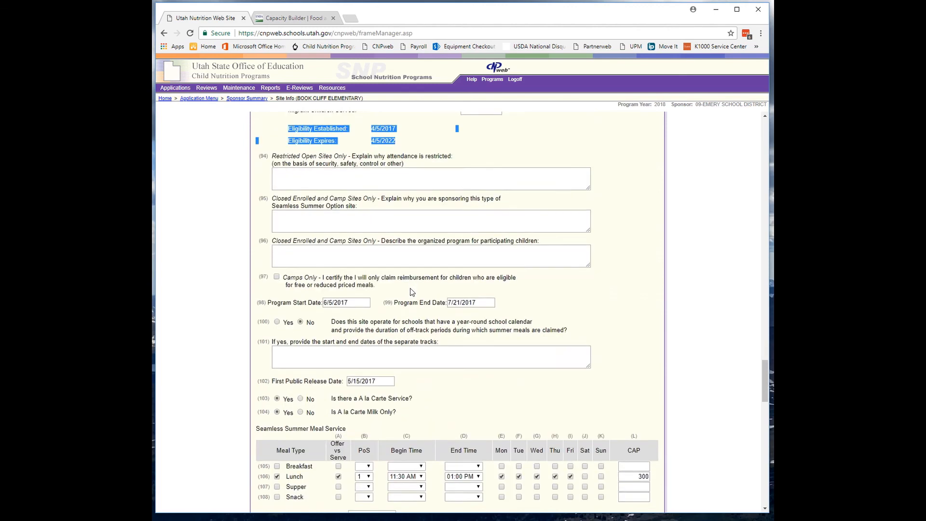
scroll(412, 292, "up", 4)
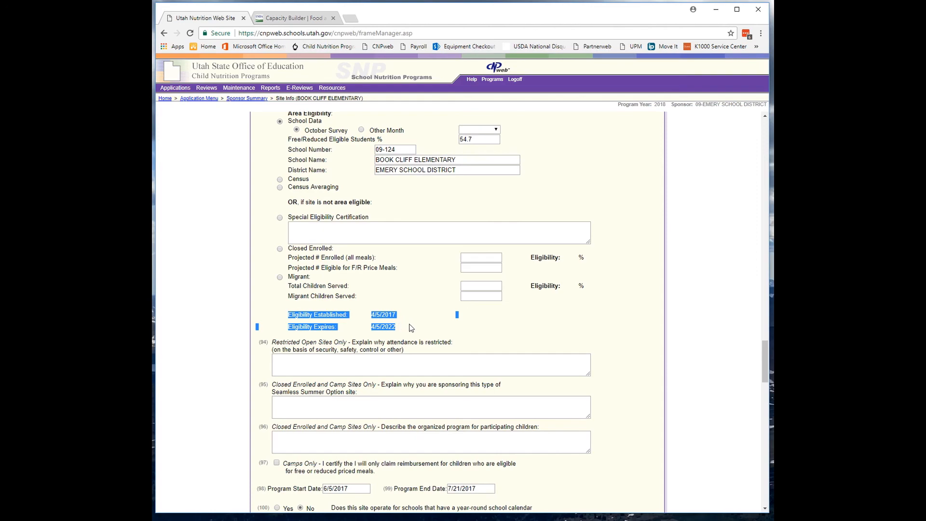
scroll(410, 328, "down", 20)
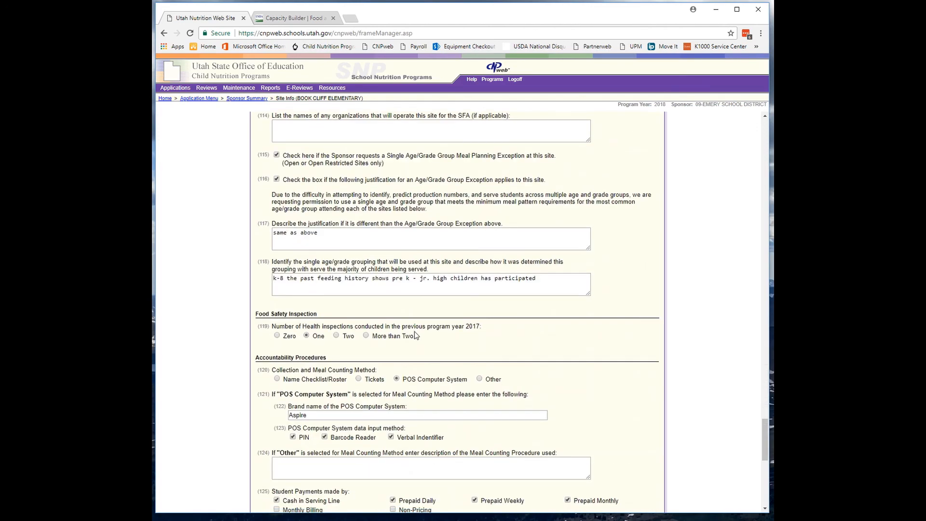
scroll(415, 331, "down", 6)
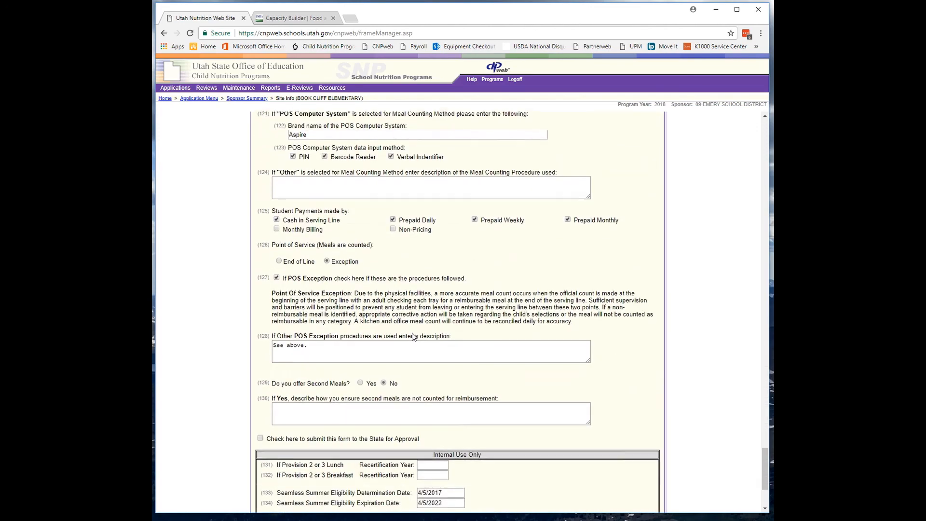
scroll(412, 336, "down", 3)
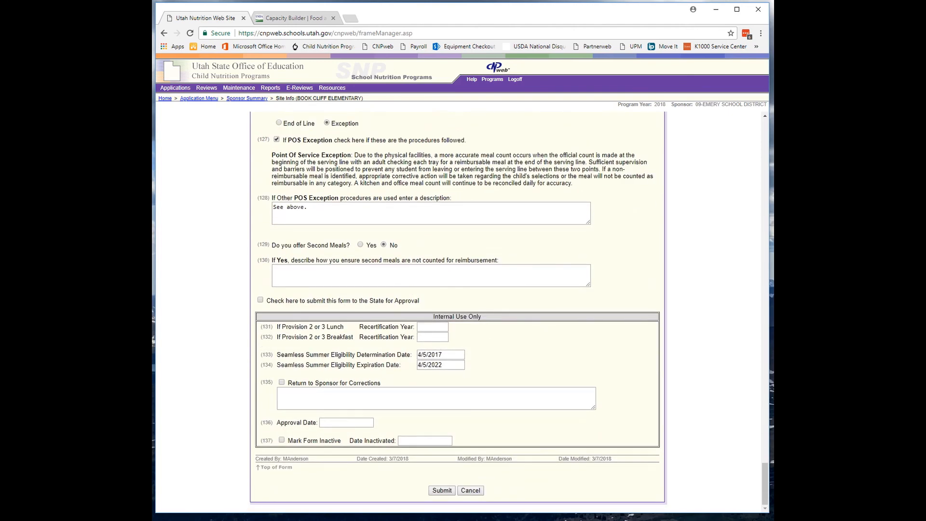